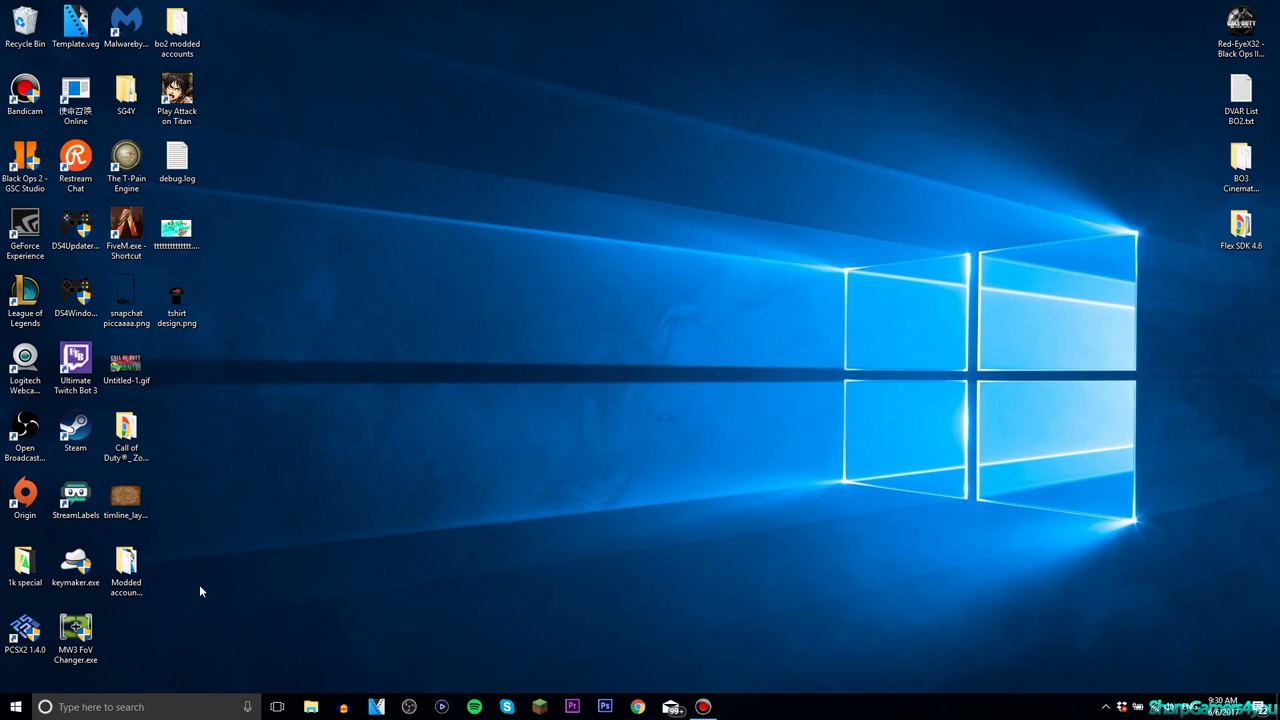
Step: Search the computer for the µTorrent program with "uto"
key(super)
text(uto)
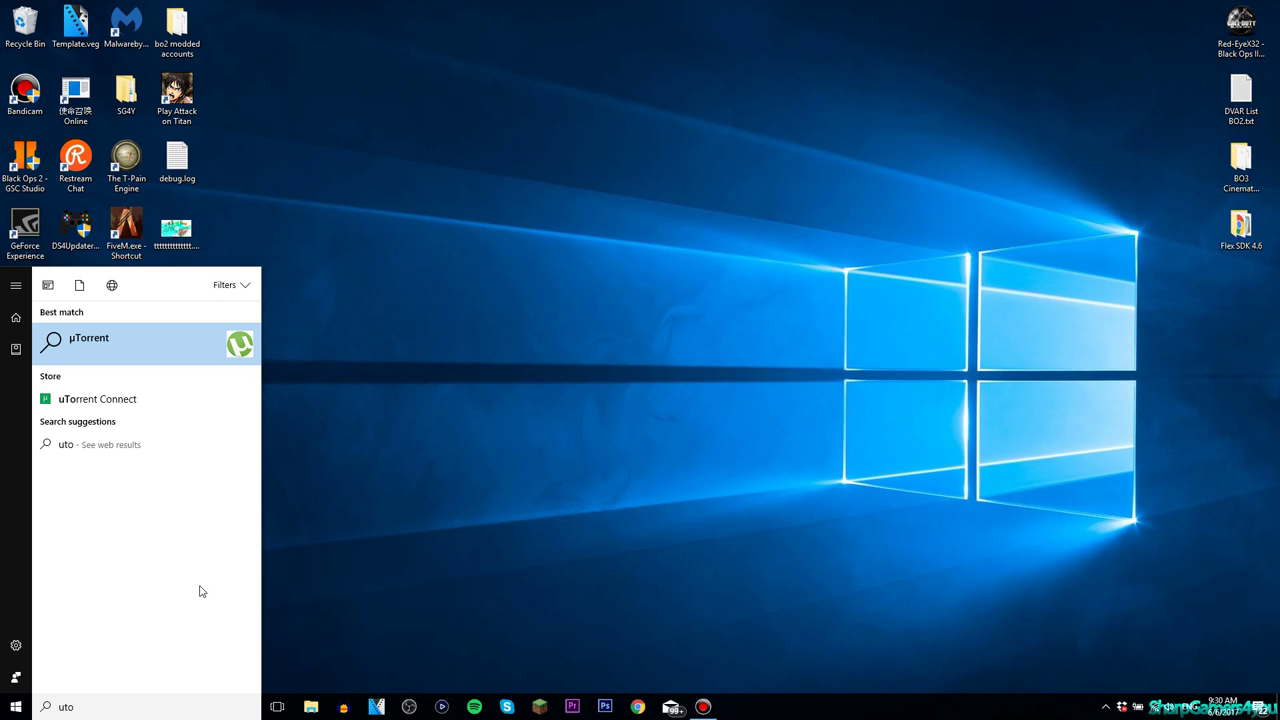
click(389, 466)
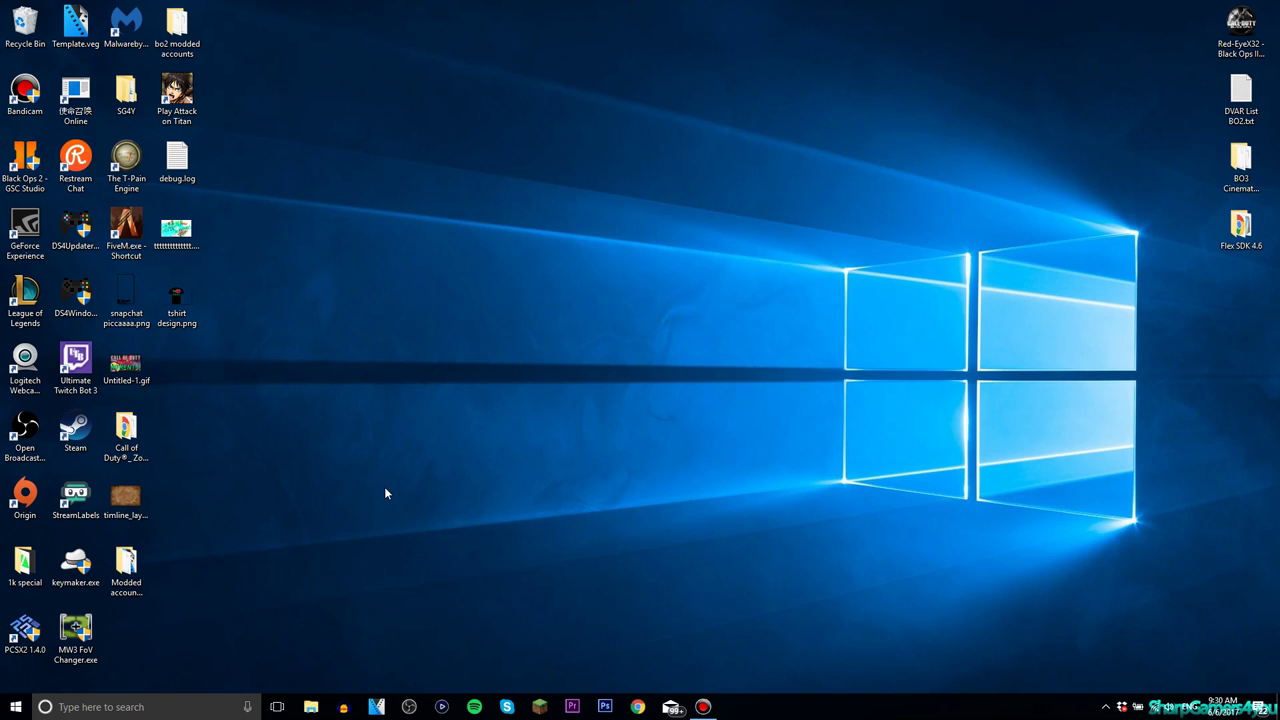
key(super+e)
click(1126, 163)
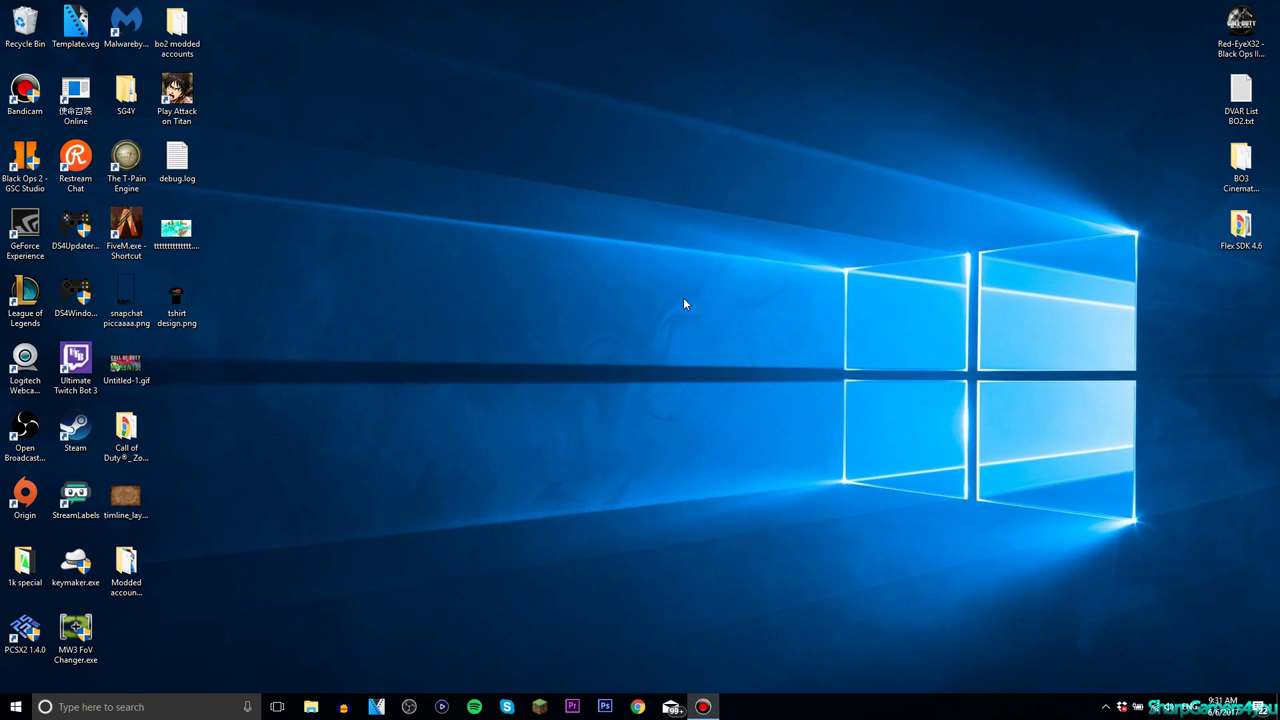
Step: Switch to Chrome, search Google for "the pirate's bay" and open the thepiratebay.org homepage
click(637, 707)
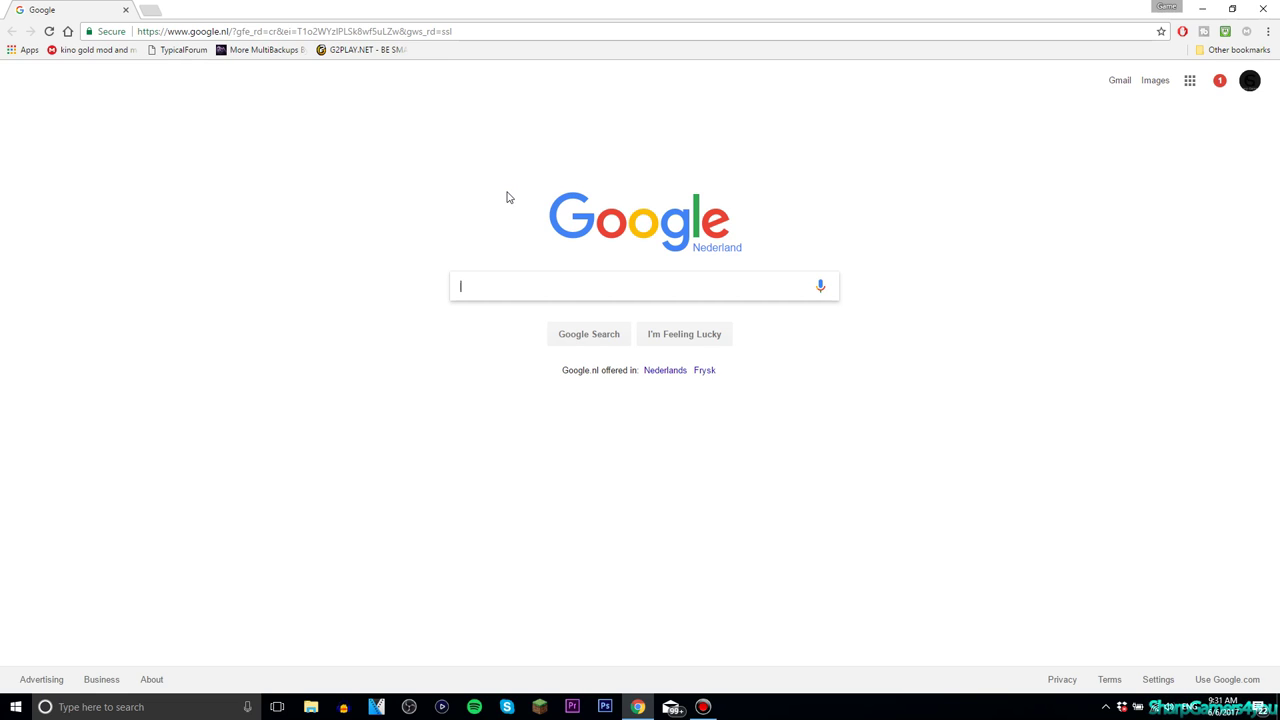
text(the)
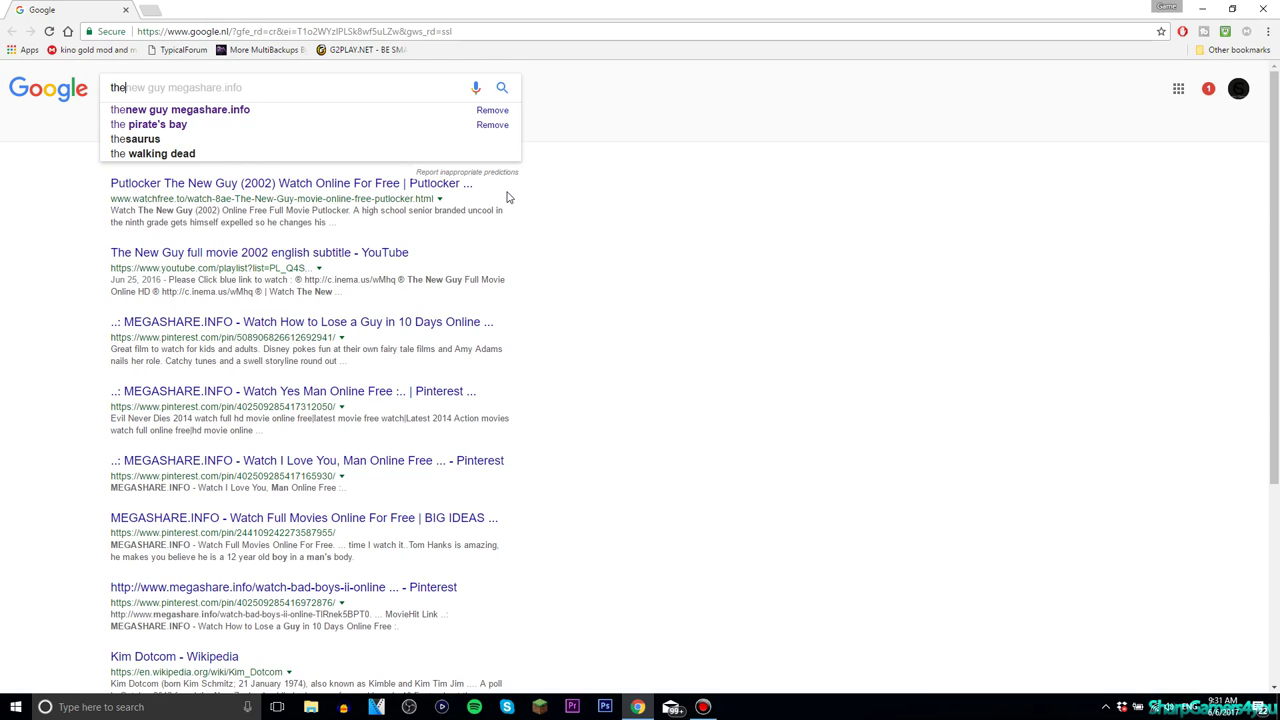
click(130, 126)
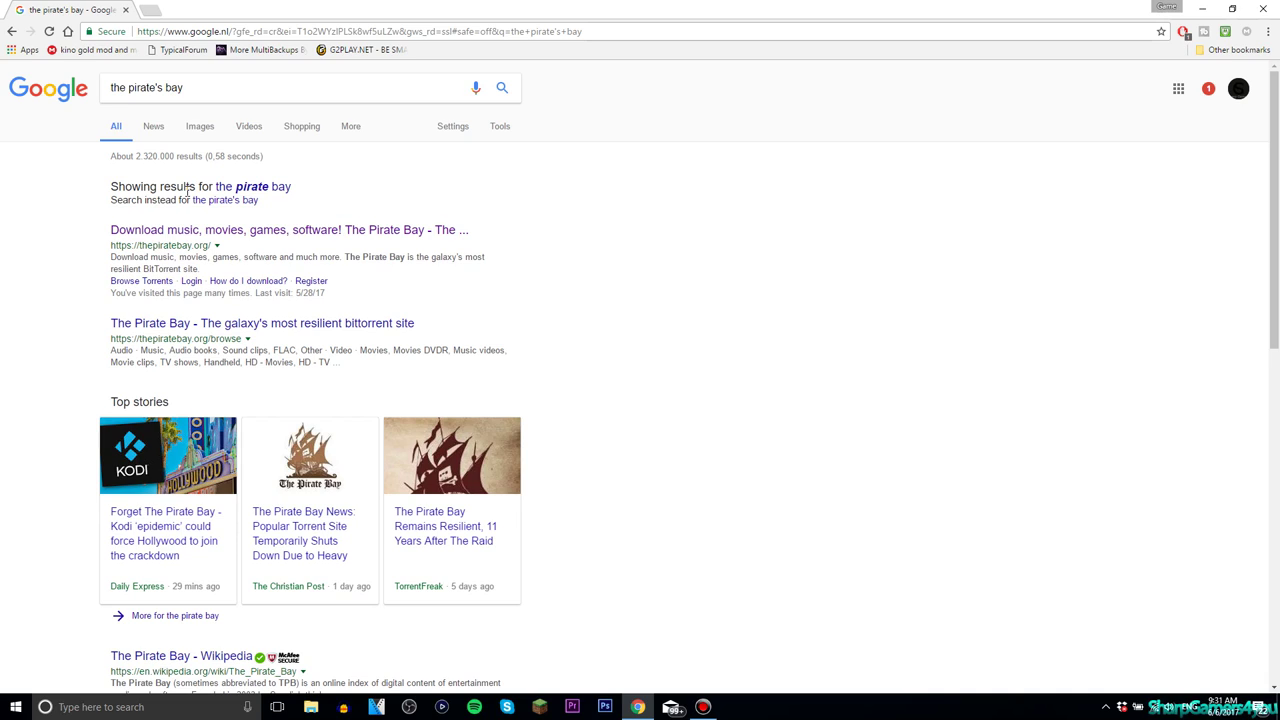
click(12, 31)
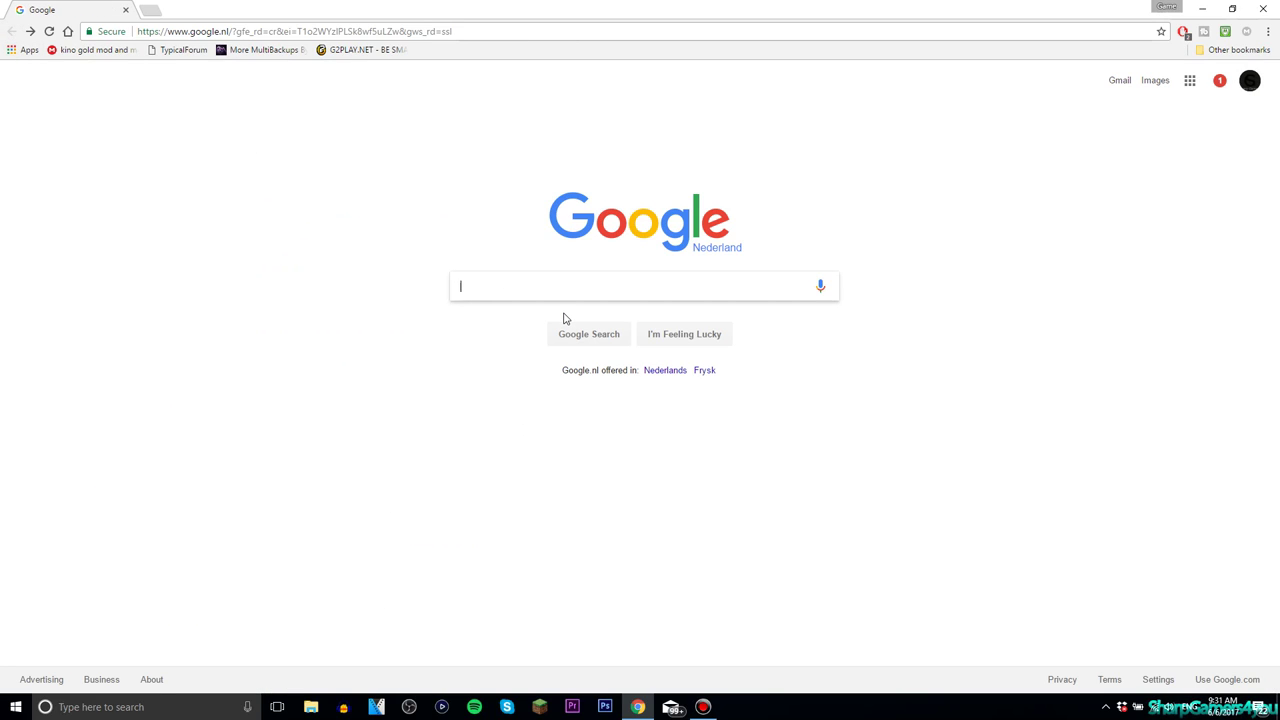
text(the)
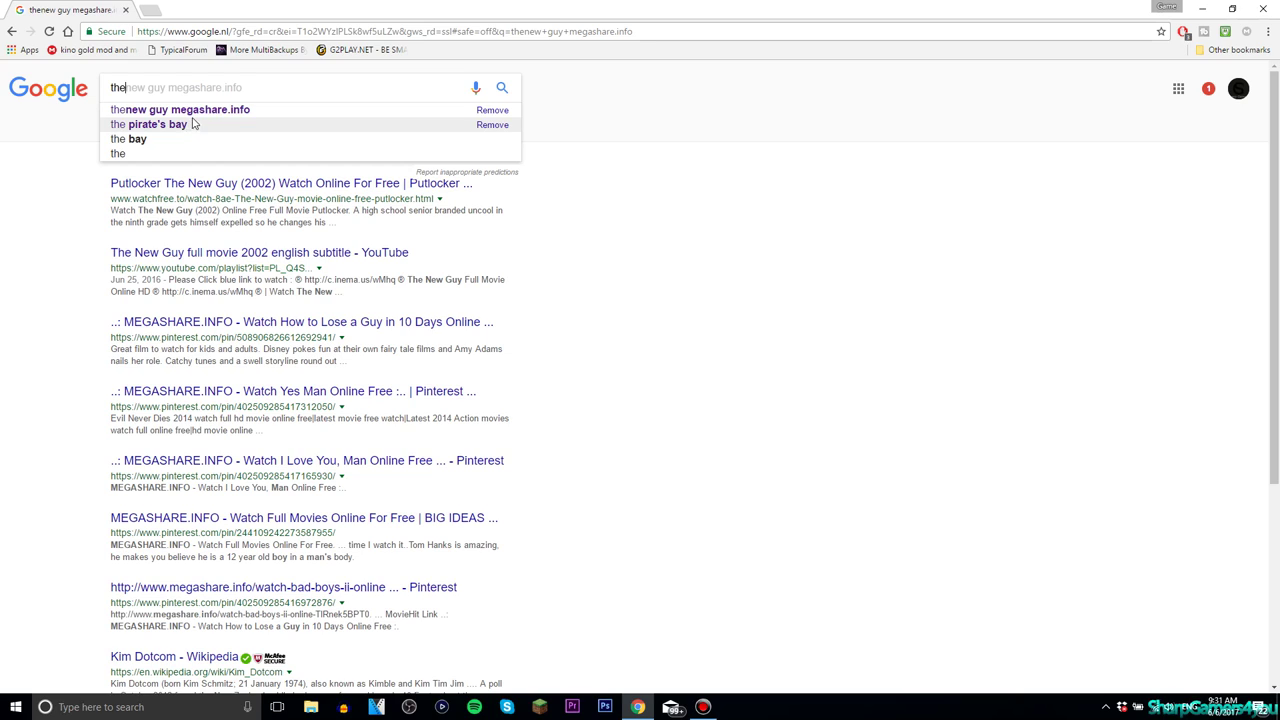
click(155, 125)
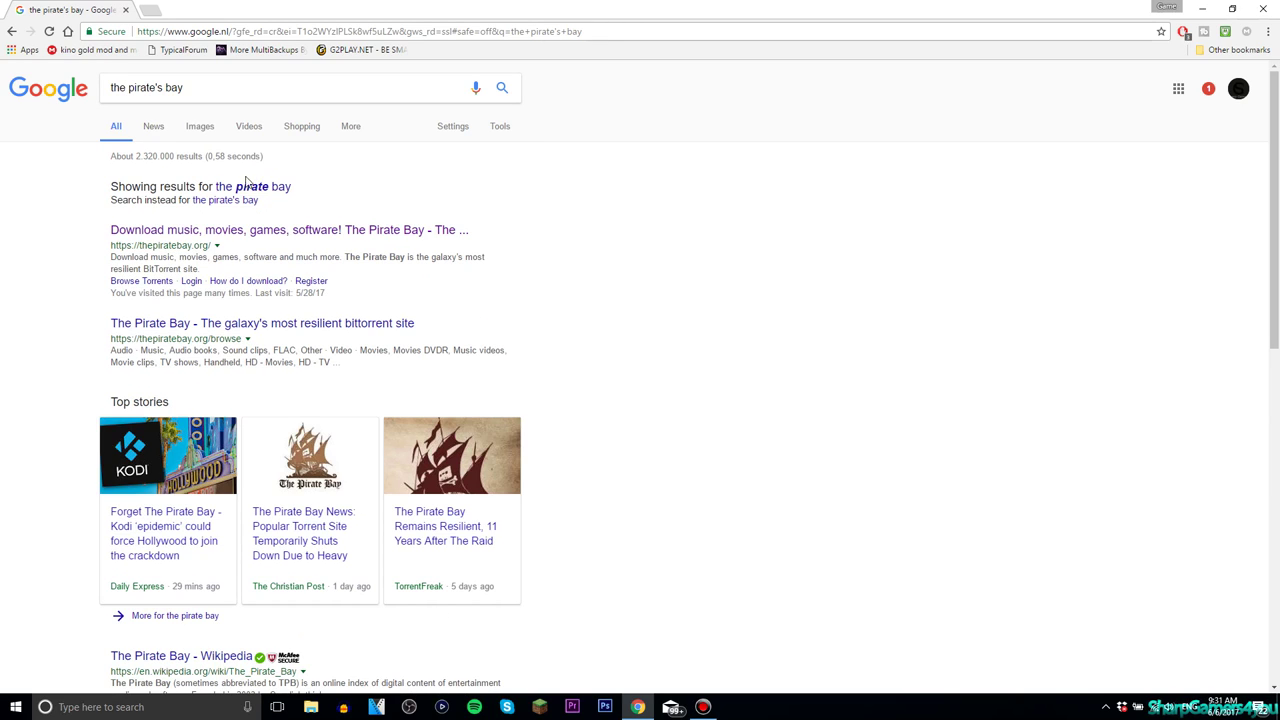
click(246, 235)
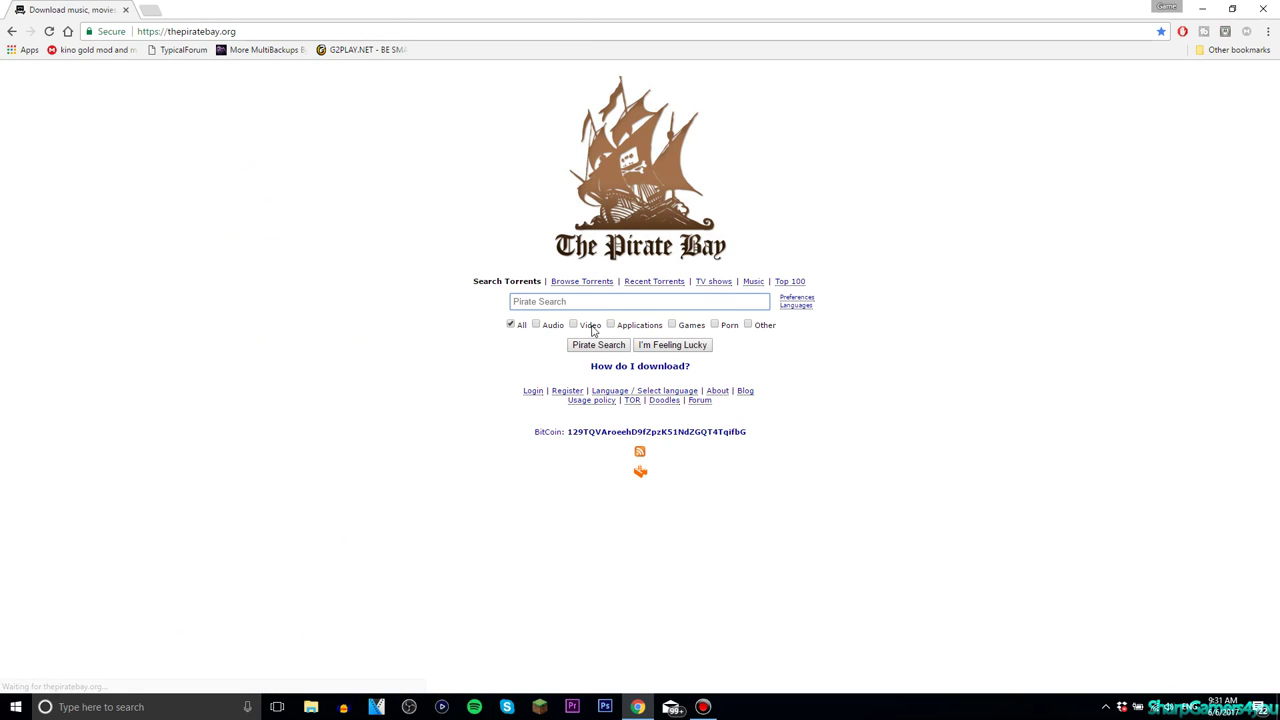
Step: Search The Pirate Bay for "sony vegas pro" and look over the listed torrents
text(sony veg)
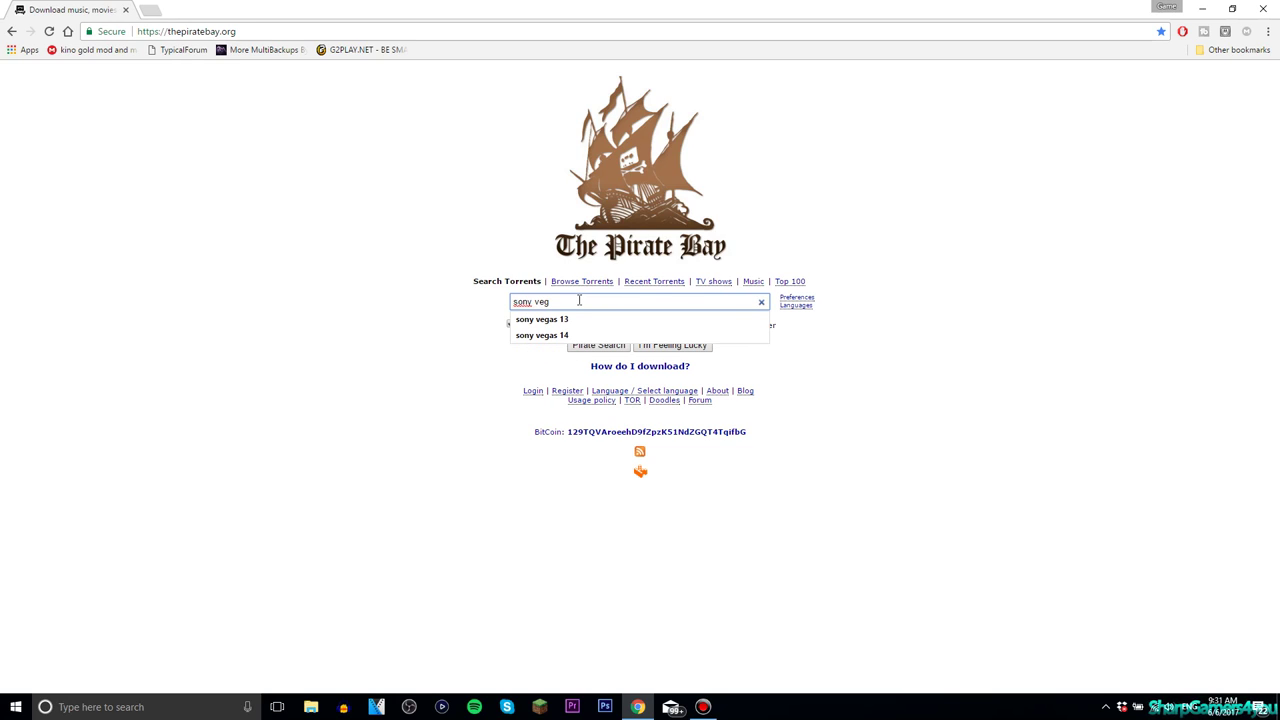
key(Down)
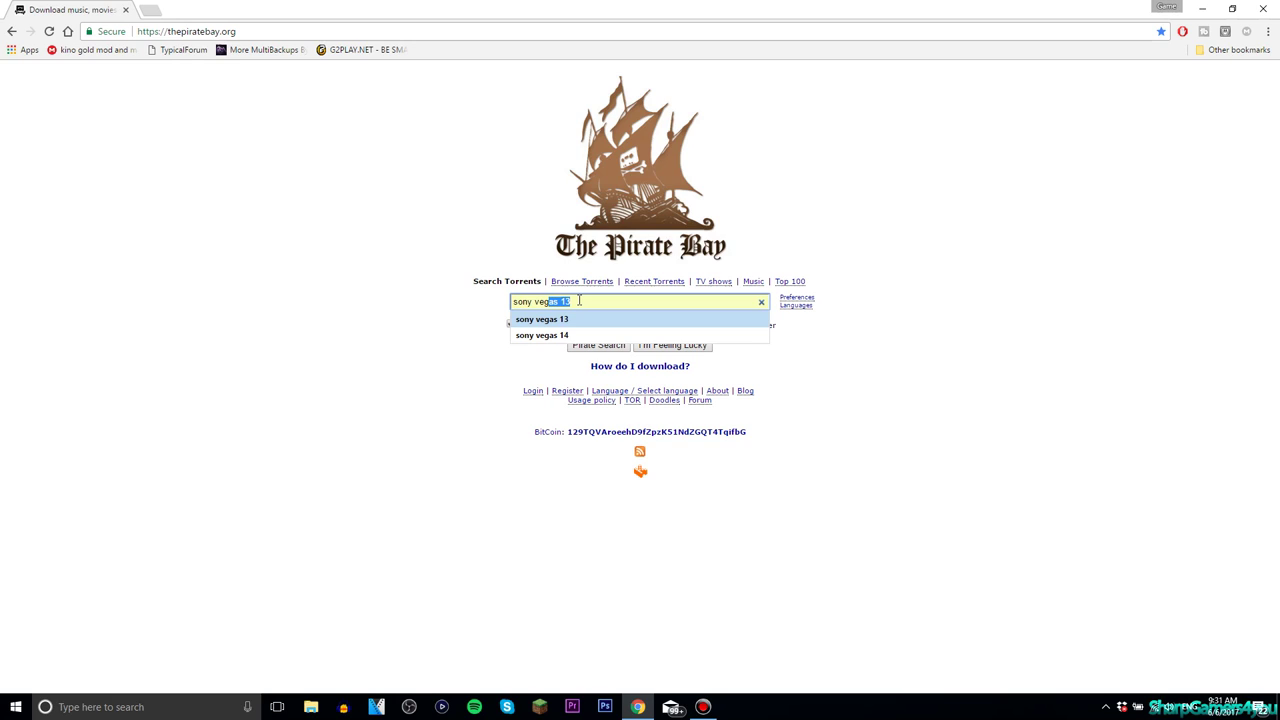
text(as)
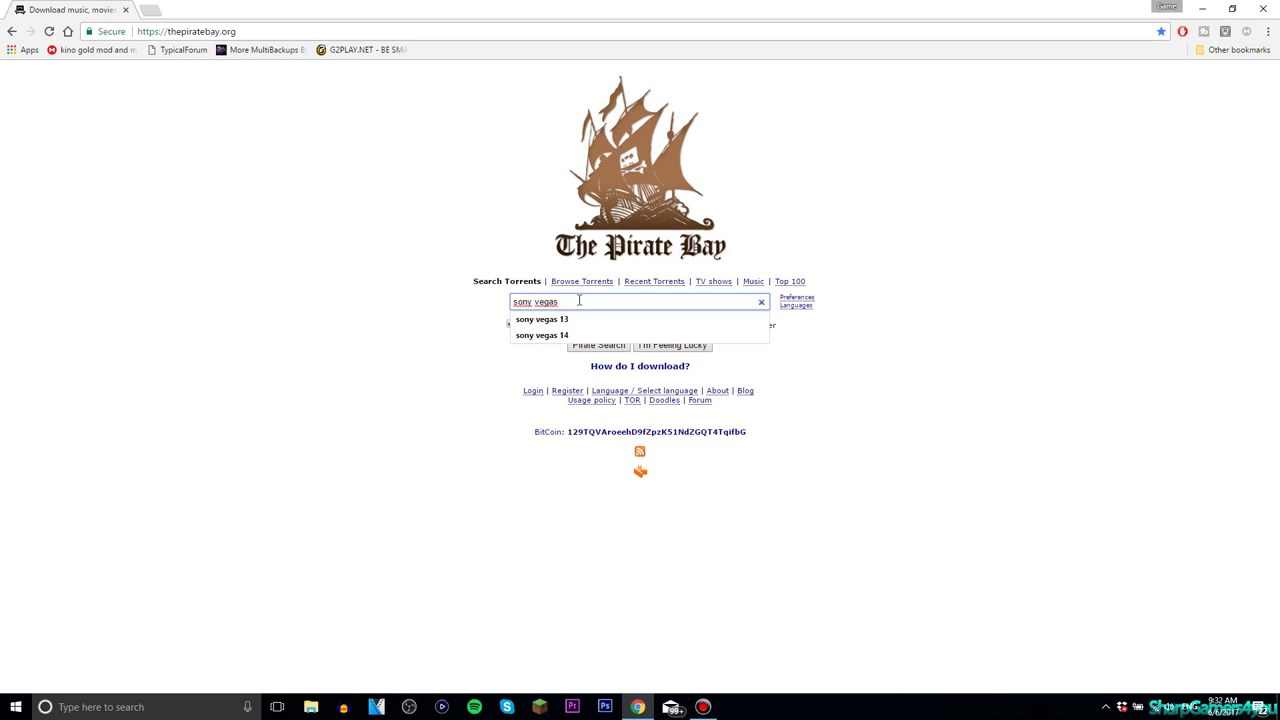
text( pro)
key(BackSpace)
key(BackSpace)
text(p)
key(BackSpace)
text(10)
key(BackSpace)
key(BackSpace)
text(14)
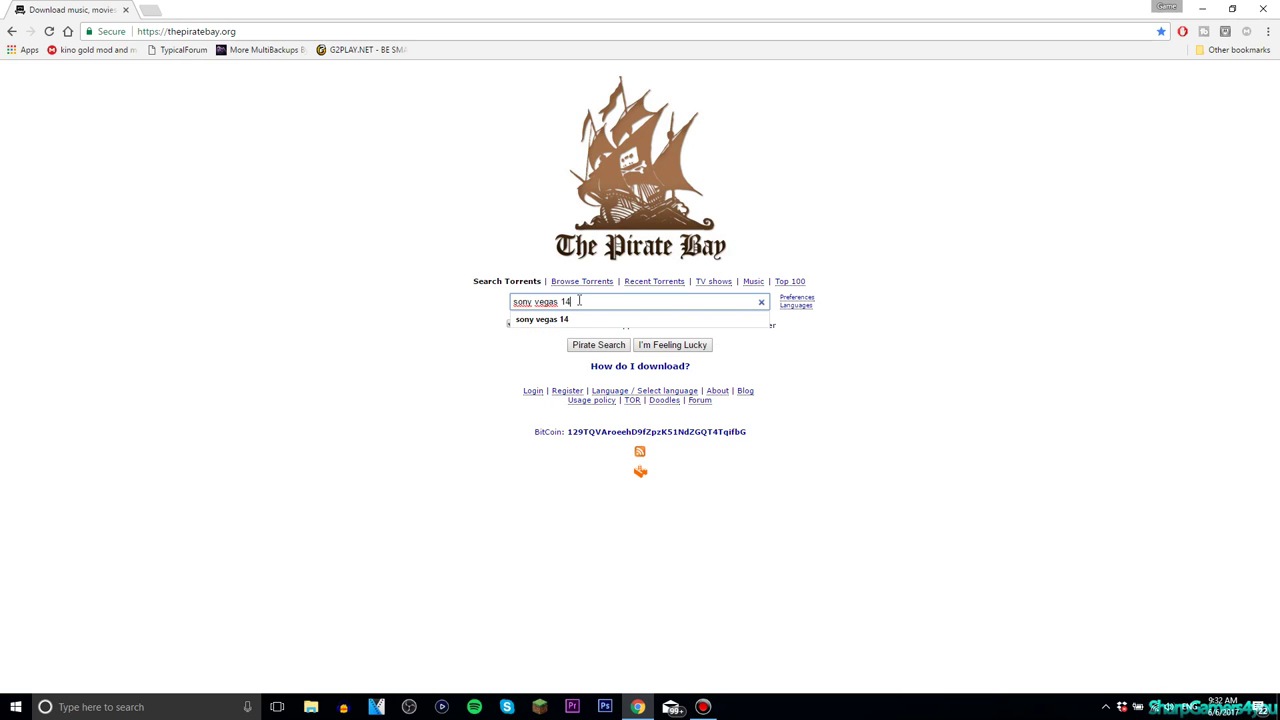
key(BackSpace)
text(pro)
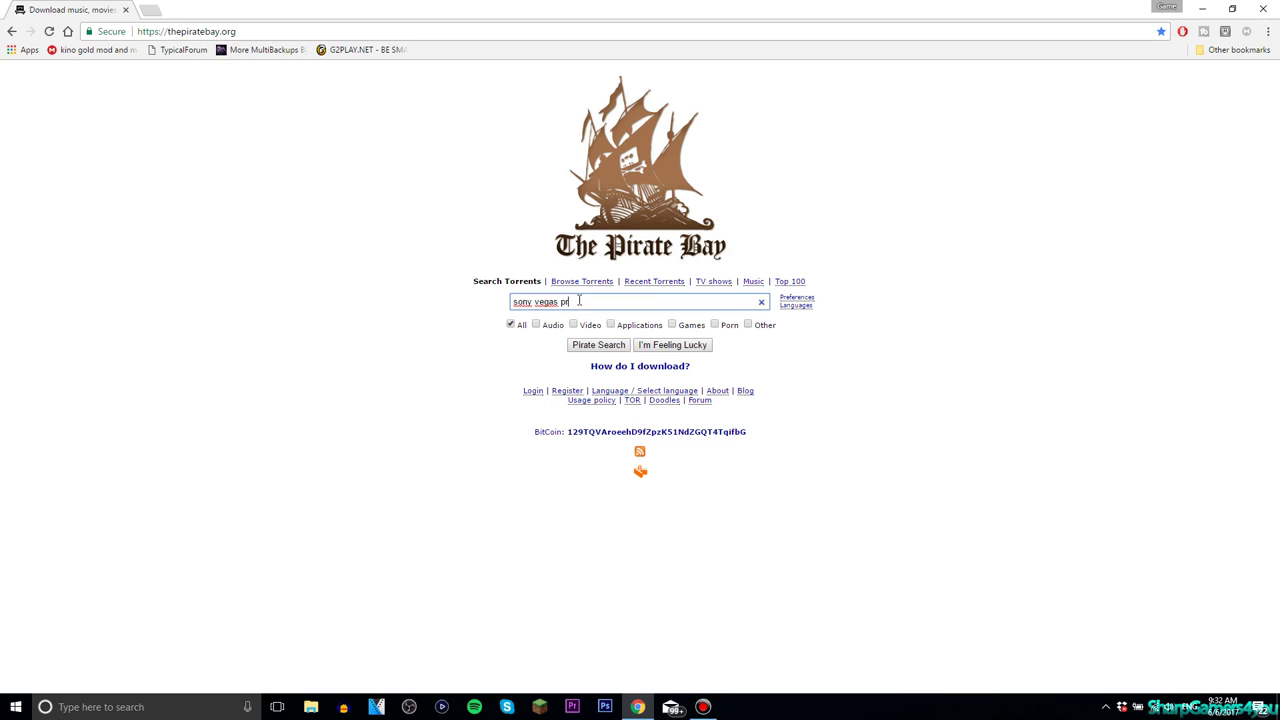
key(Return)
scroll(575, 365, down, 1)
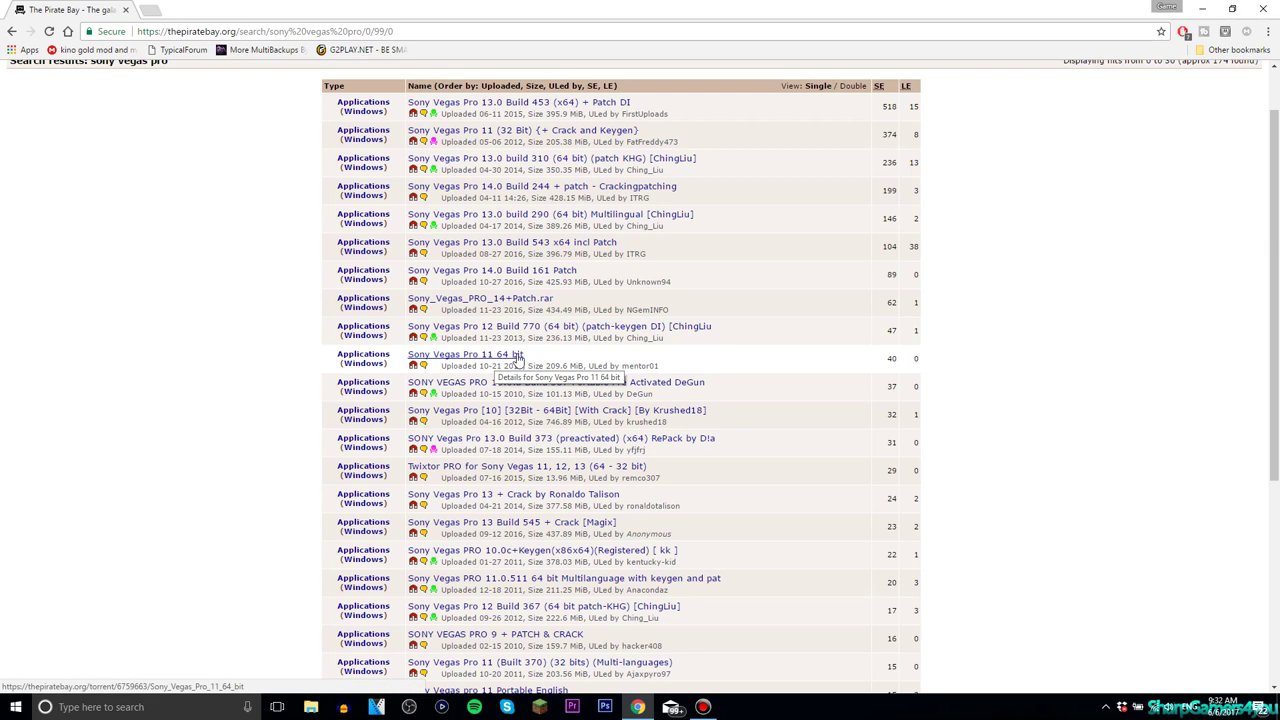
scroll(480, 340, up, 1)
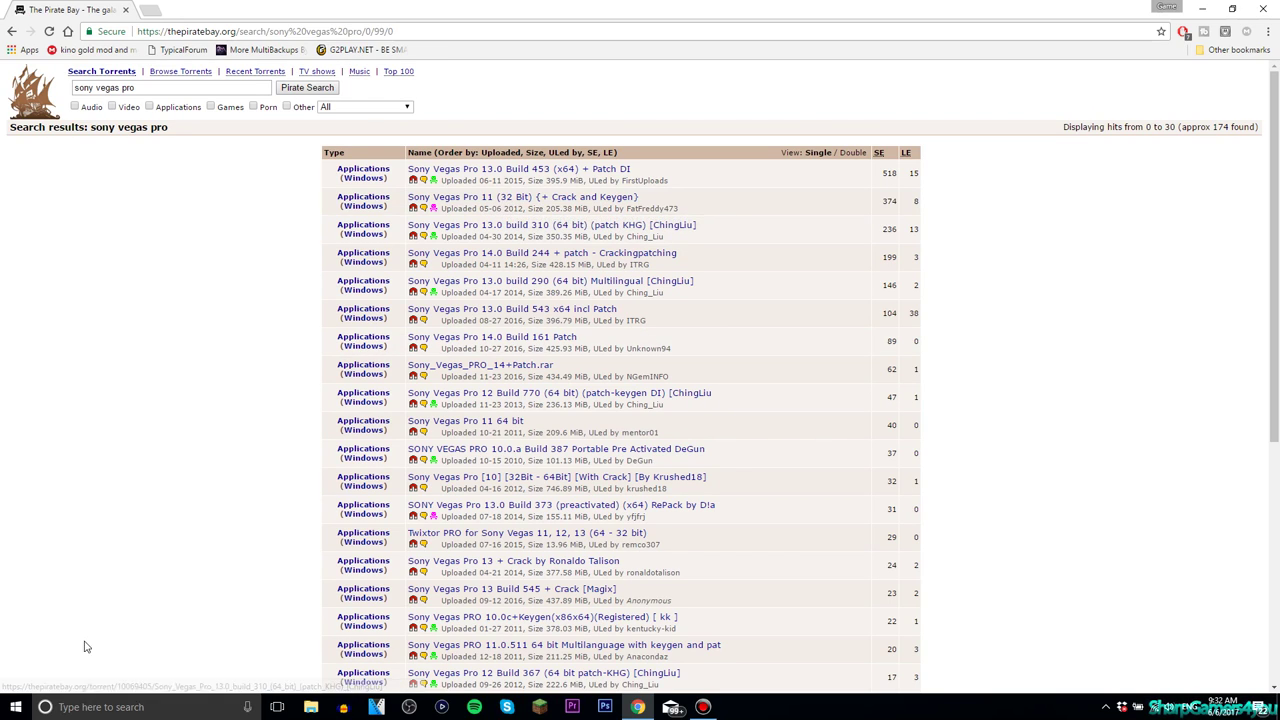
key(super)
text(control)
key(Escape)
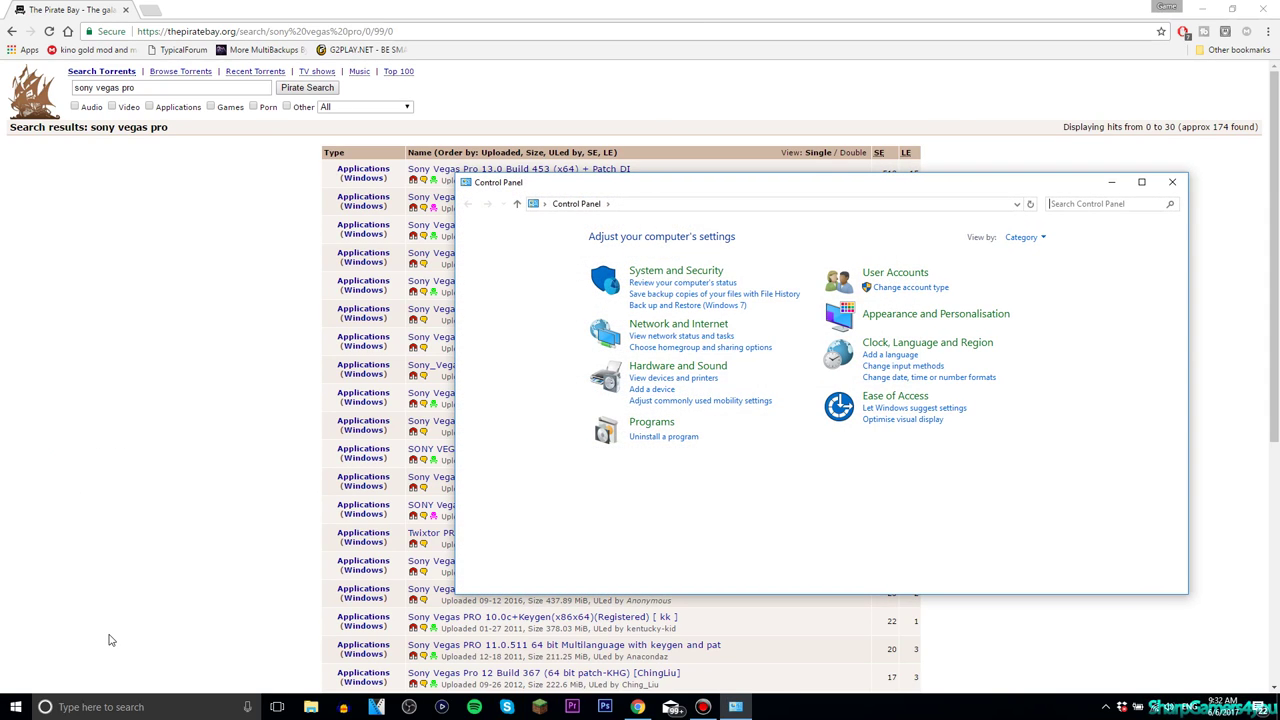
drag(881, 183, 573, 172)
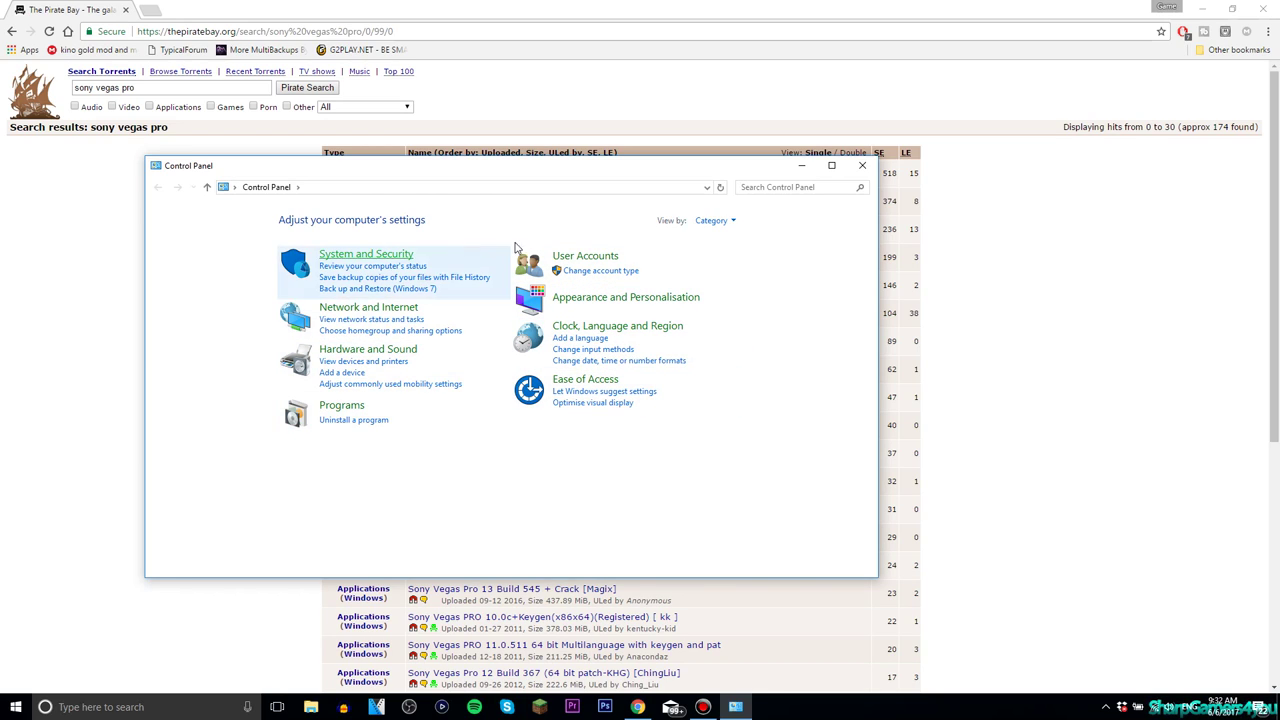
click(861, 166)
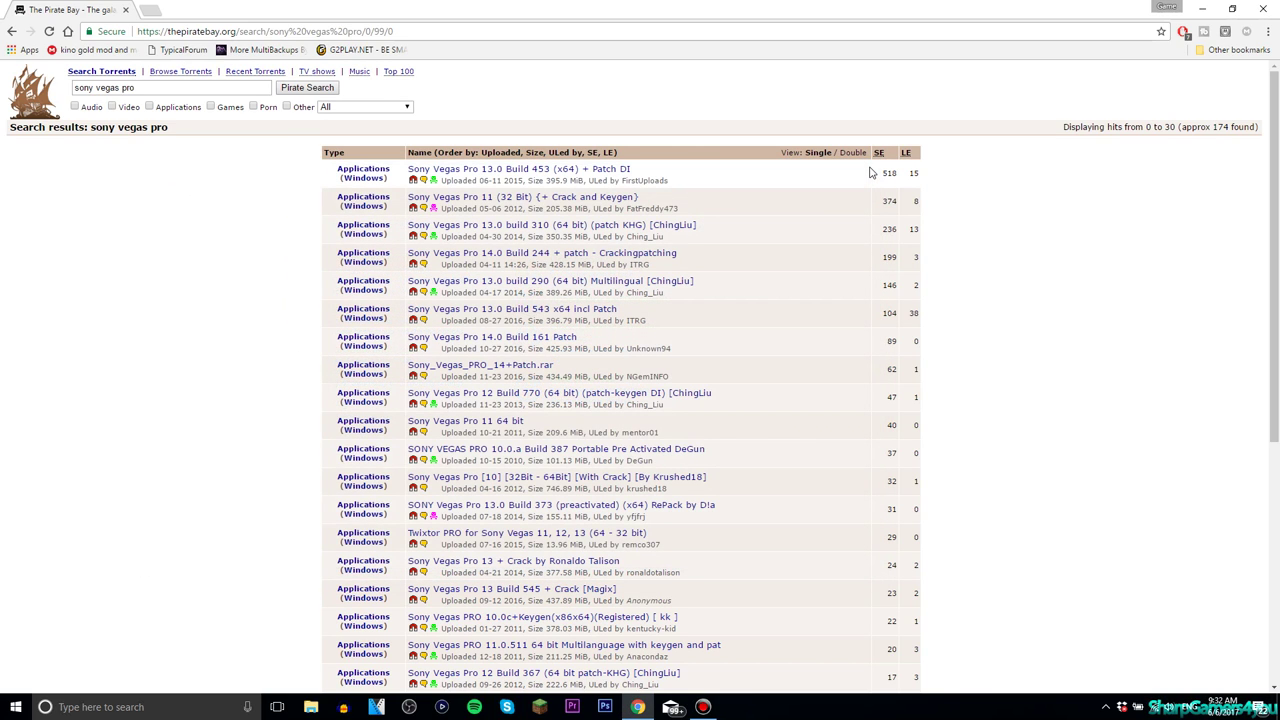
Step: Find This PC by searching for "computer", check the system type in its properties and close the System window
key(super)
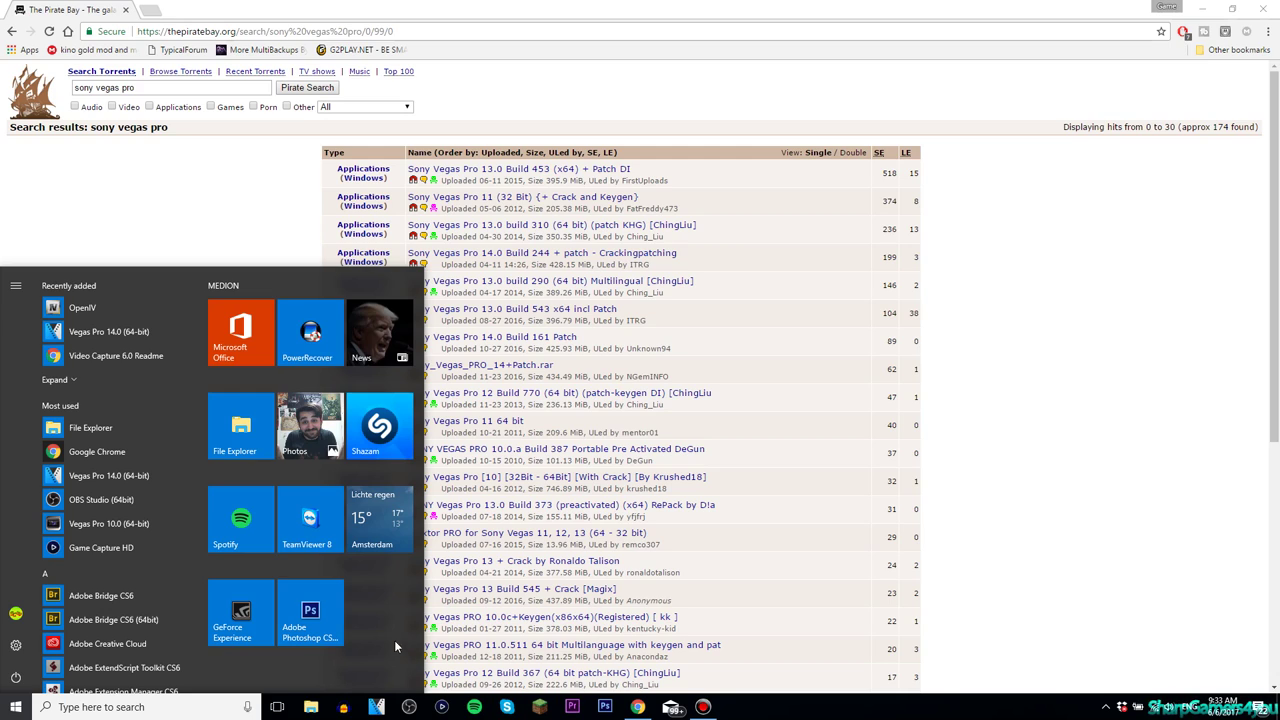
text(c)
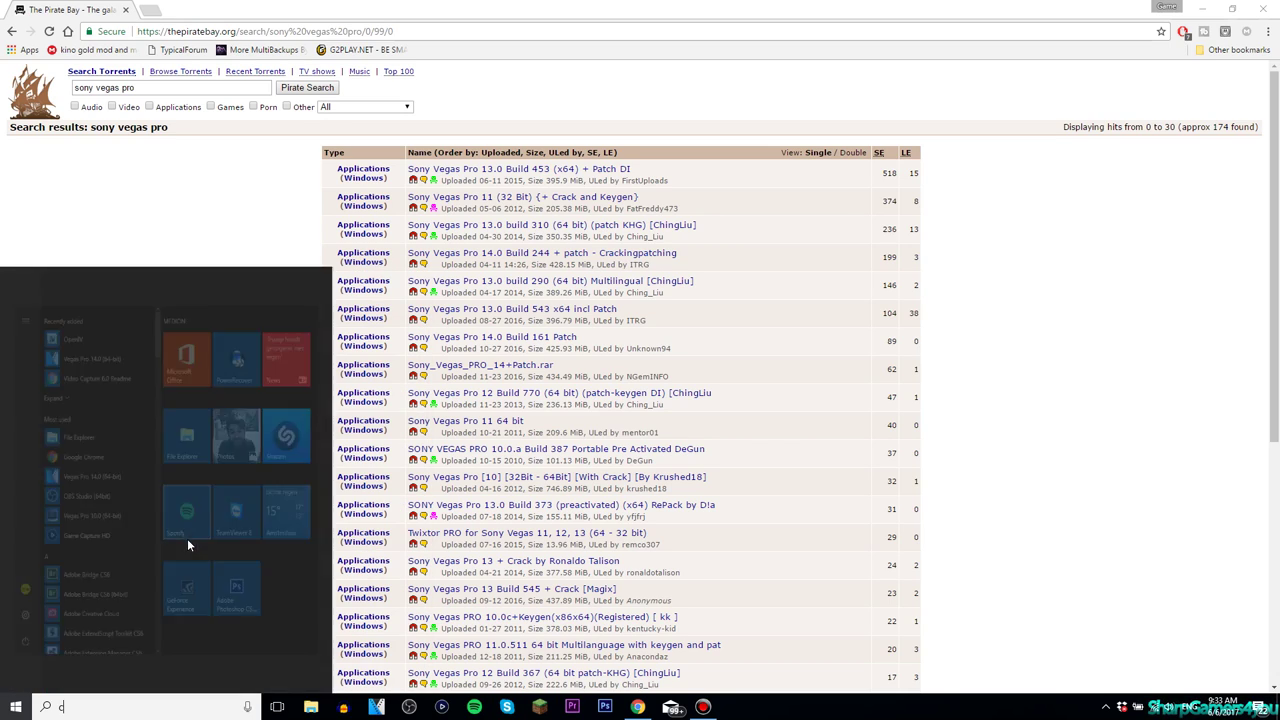
text(omputer)
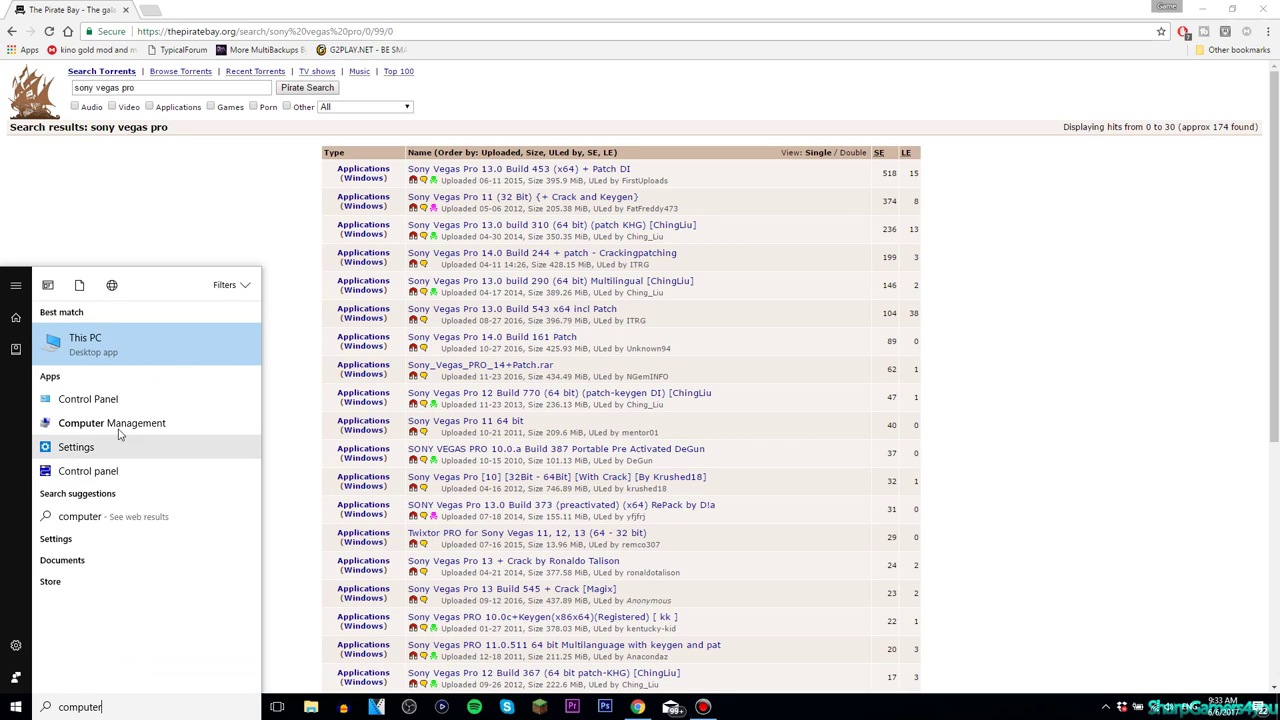
right_click(106, 337)
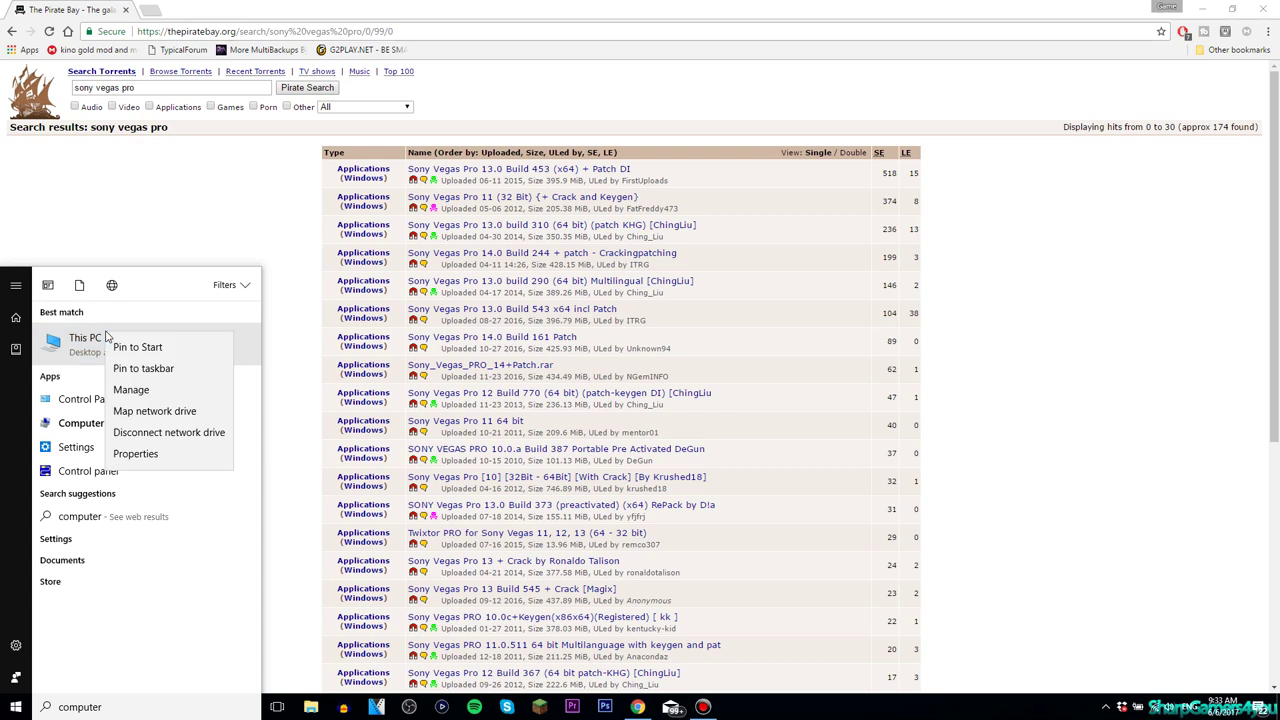
click(135, 453)
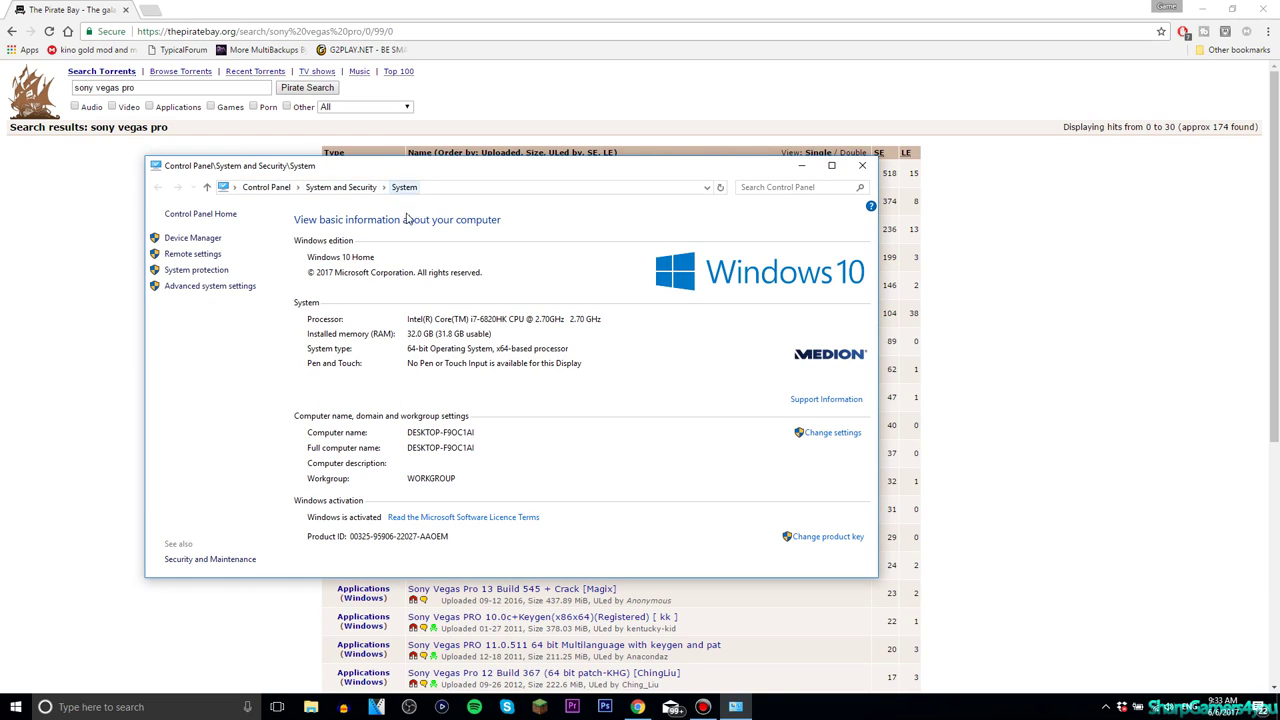
key(super)
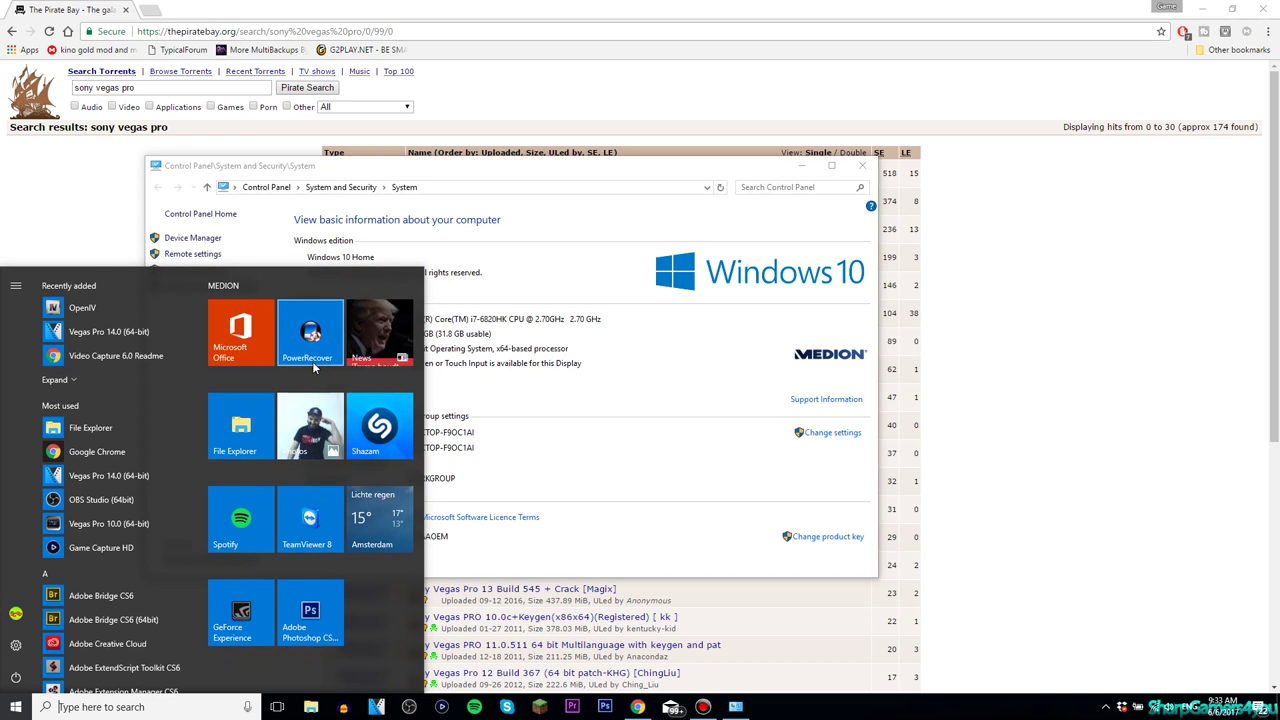
text(computer)
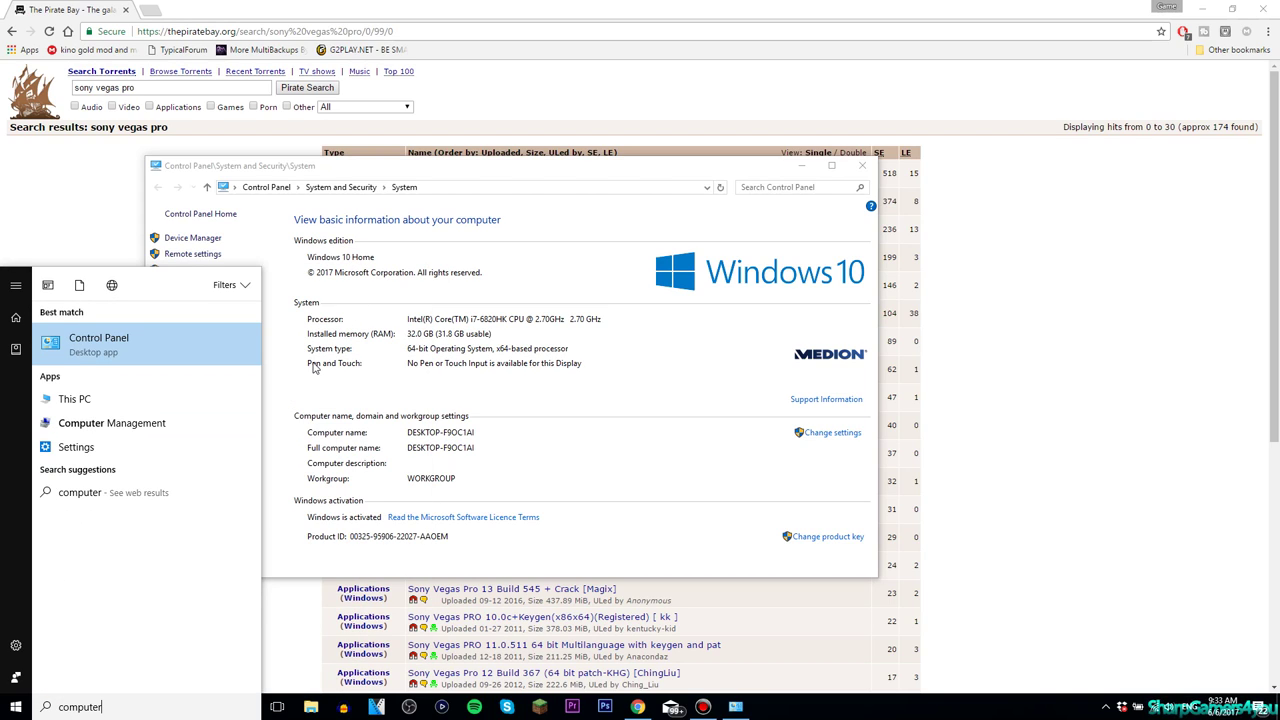
right_click(150, 352)
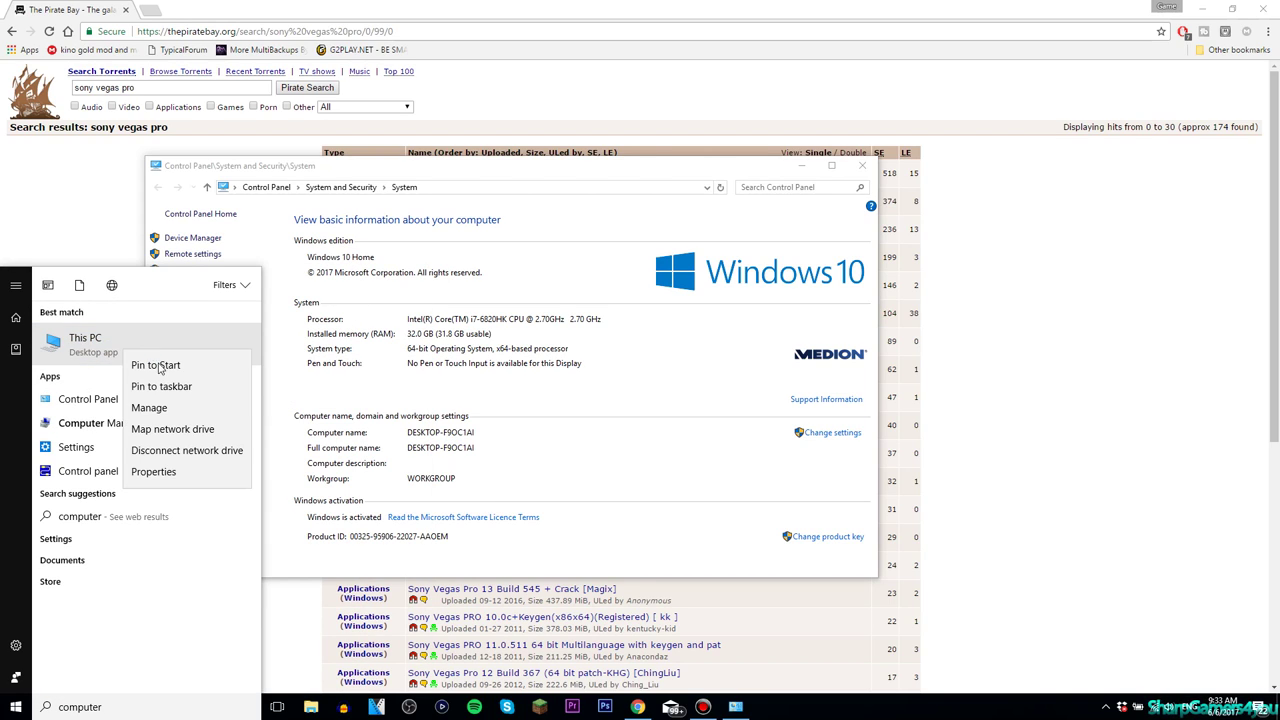
click(153, 472)
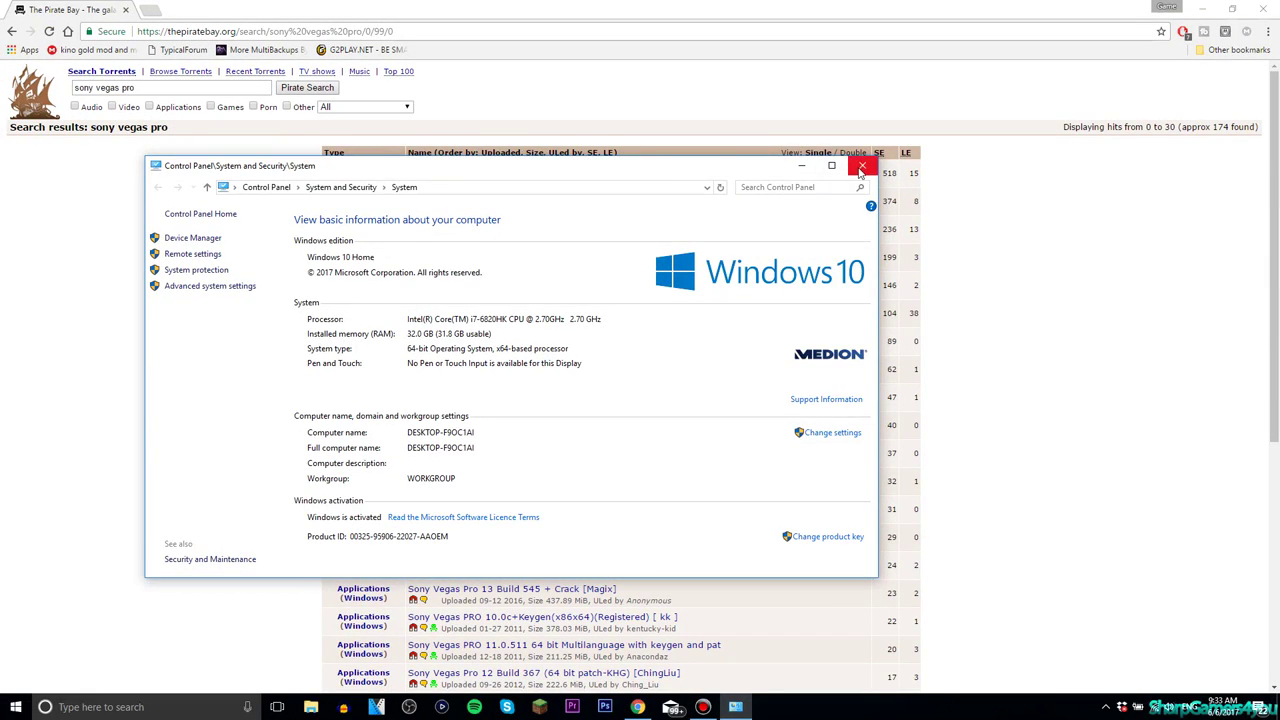
click(850, 166)
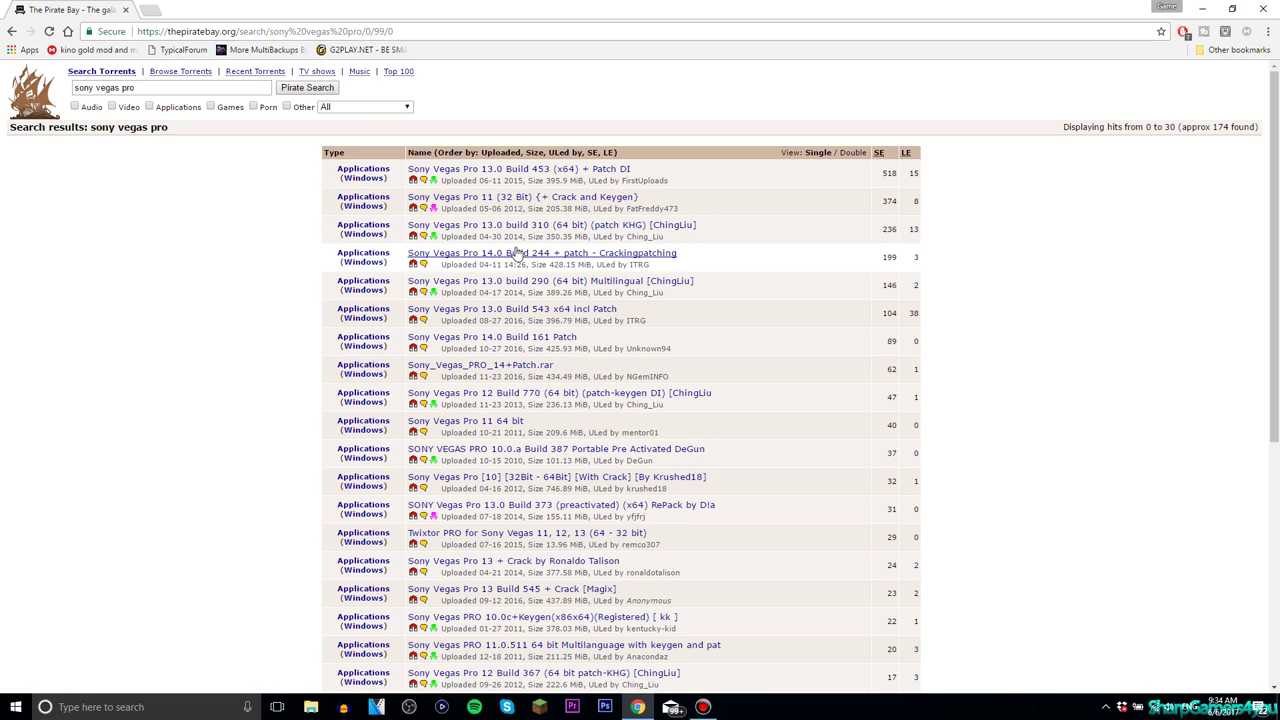
Step: Open the details page of the "Sony Vegas Pro 14.0 Build 244 + patch - Crackingpatching" torrent and read its description and comments
click(255, 87)
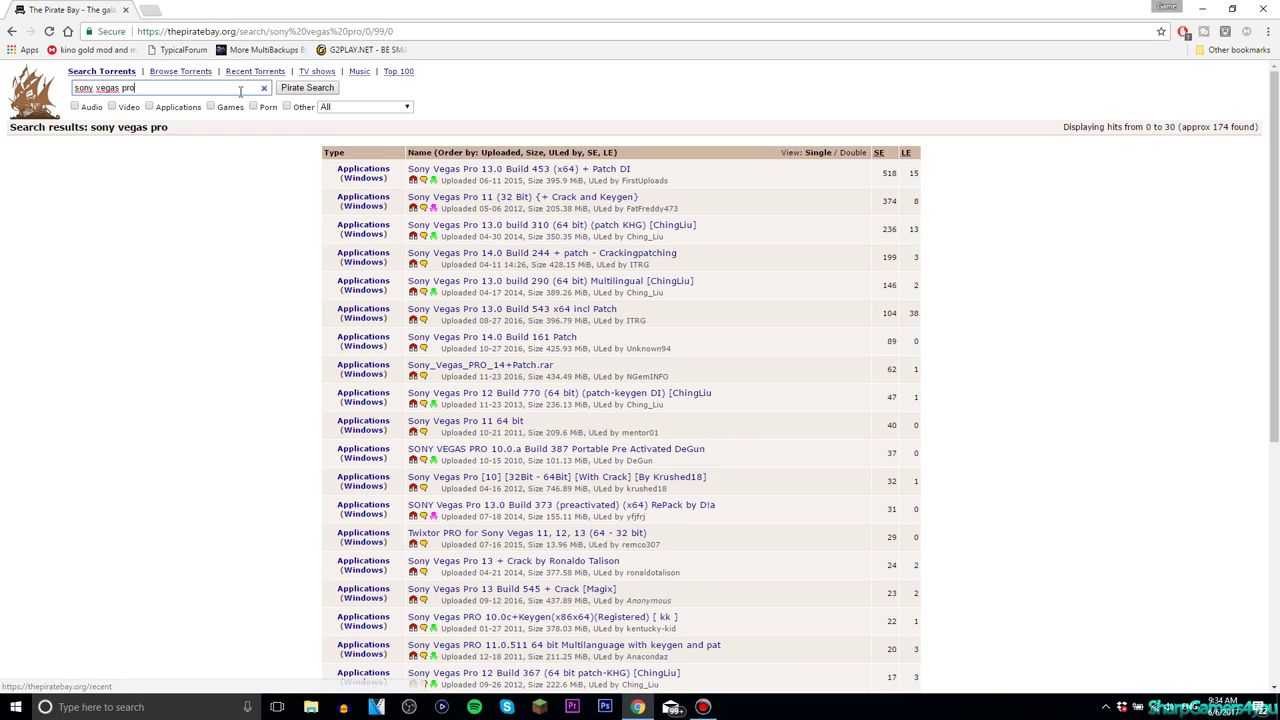
click(126, 318)
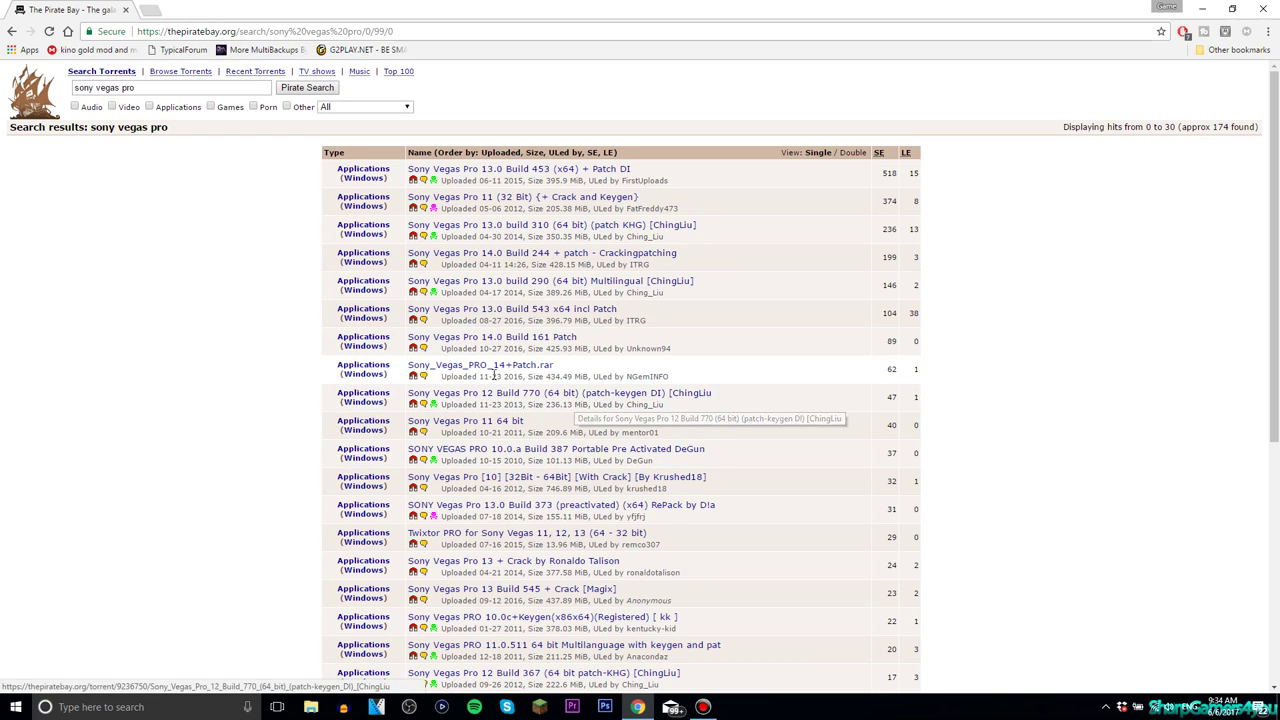
click(538, 255)
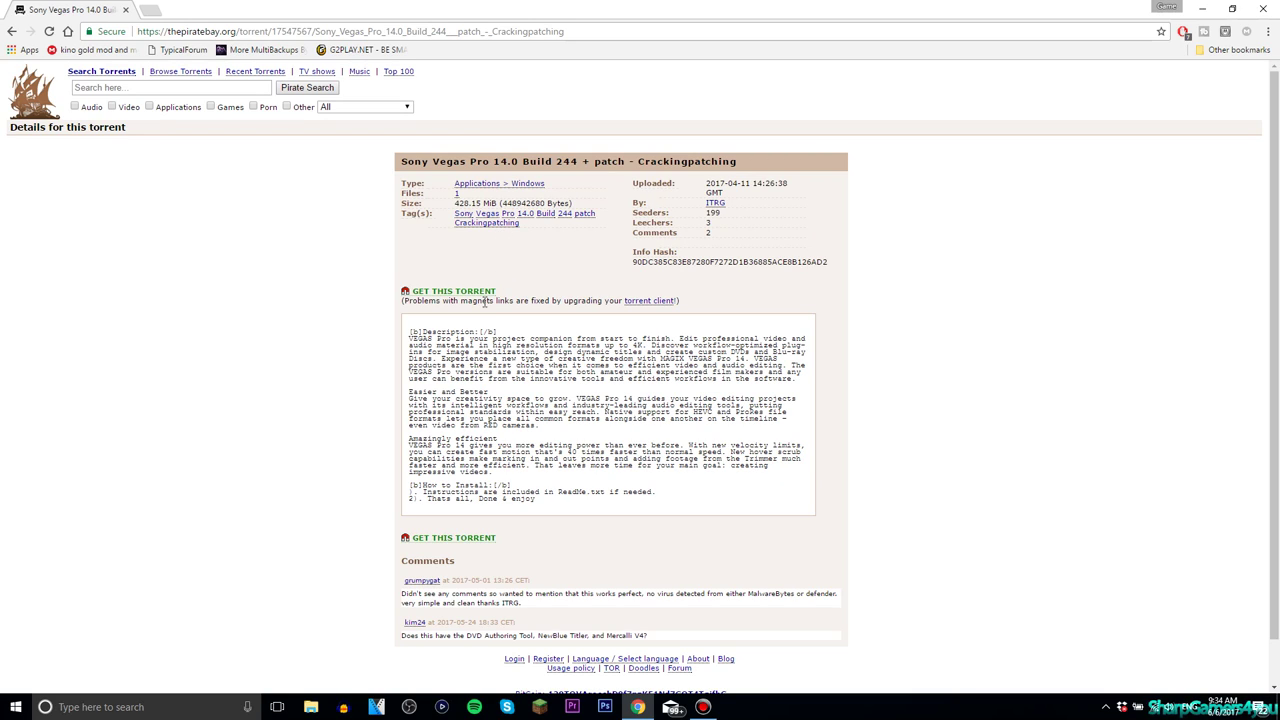
drag(452, 339, 540, 346)
click(562, 338)
scroll(604, 337, down, 1)
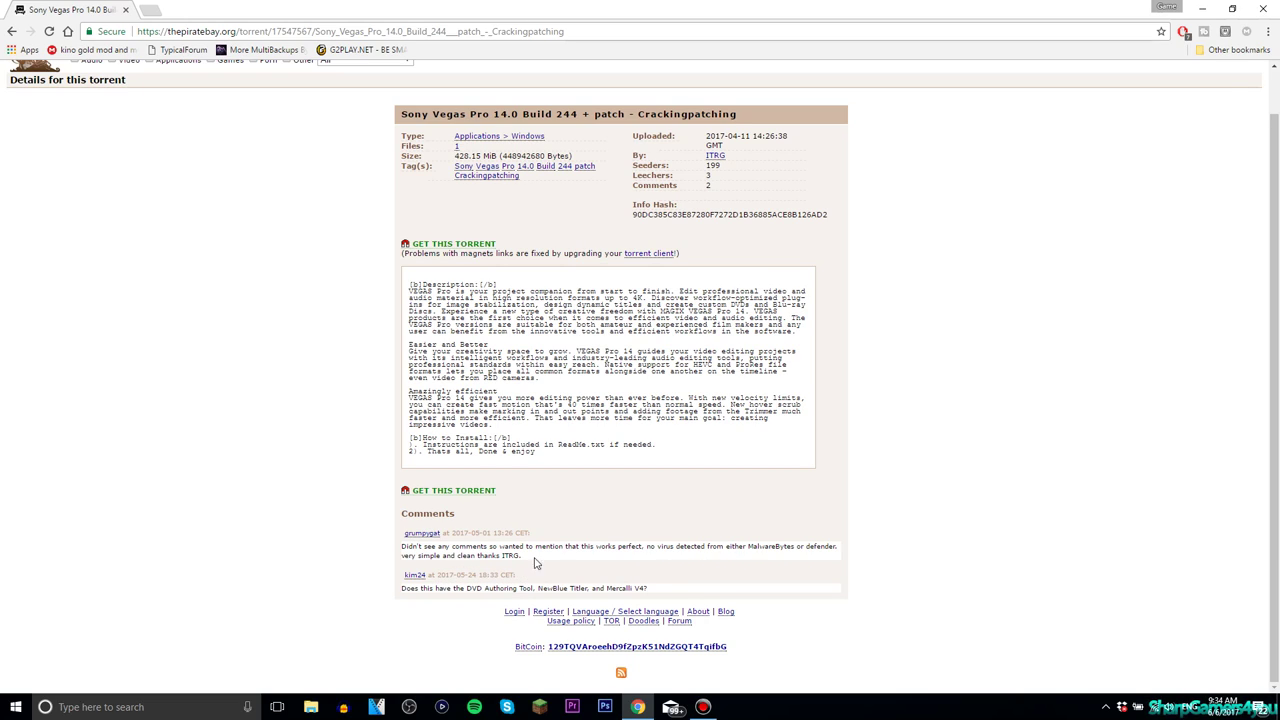
Step: Get the torrent from its details page and allow the magnet link to open in µTorrent
click(477, 246)
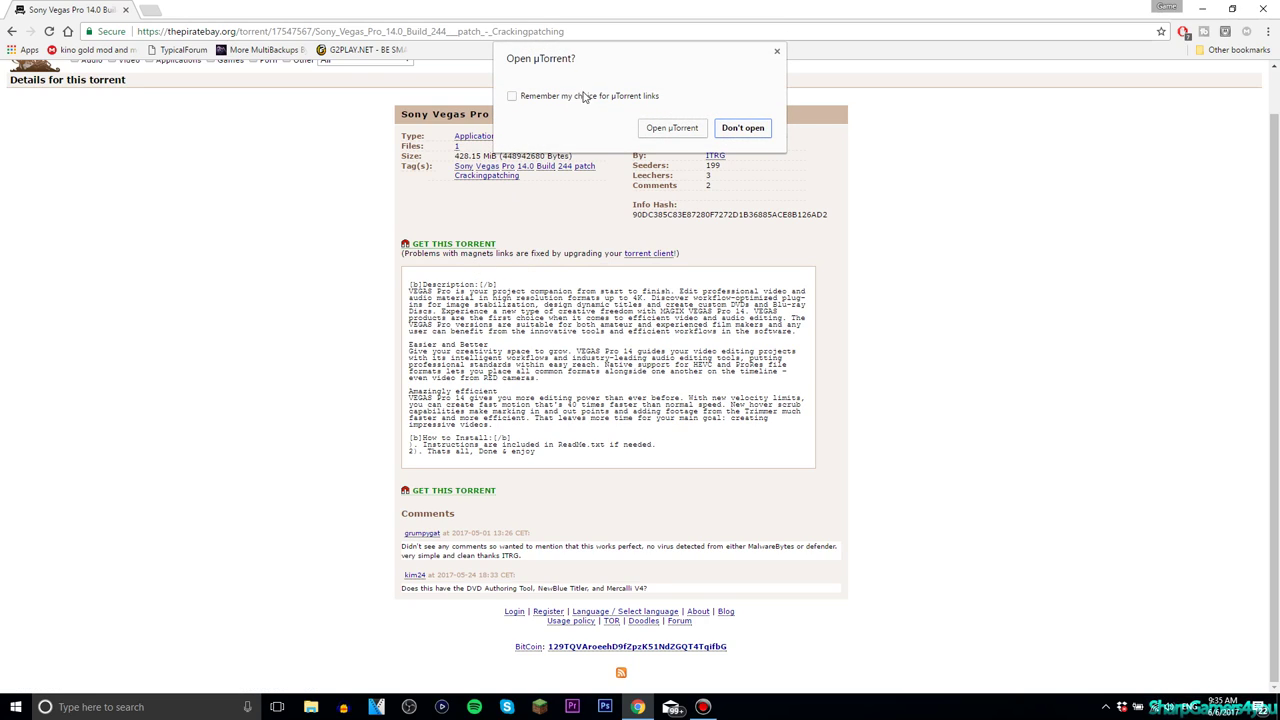
click(671, 129)
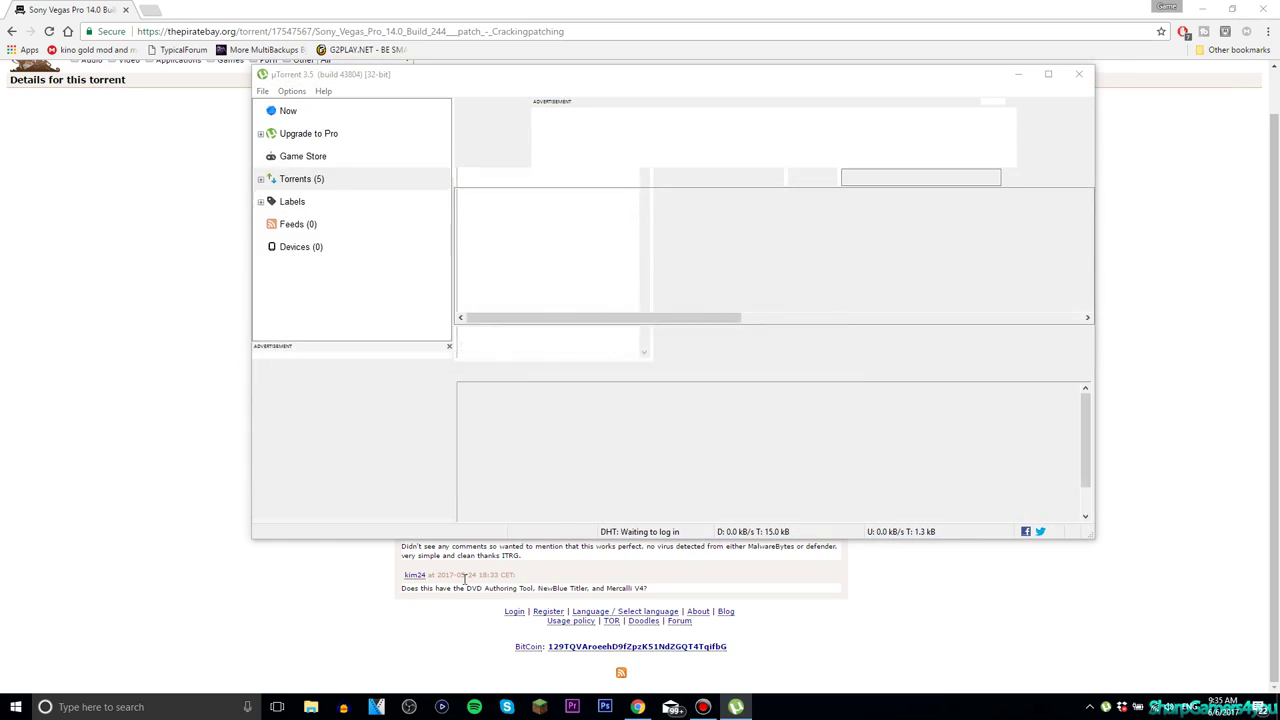
click(764, 489)
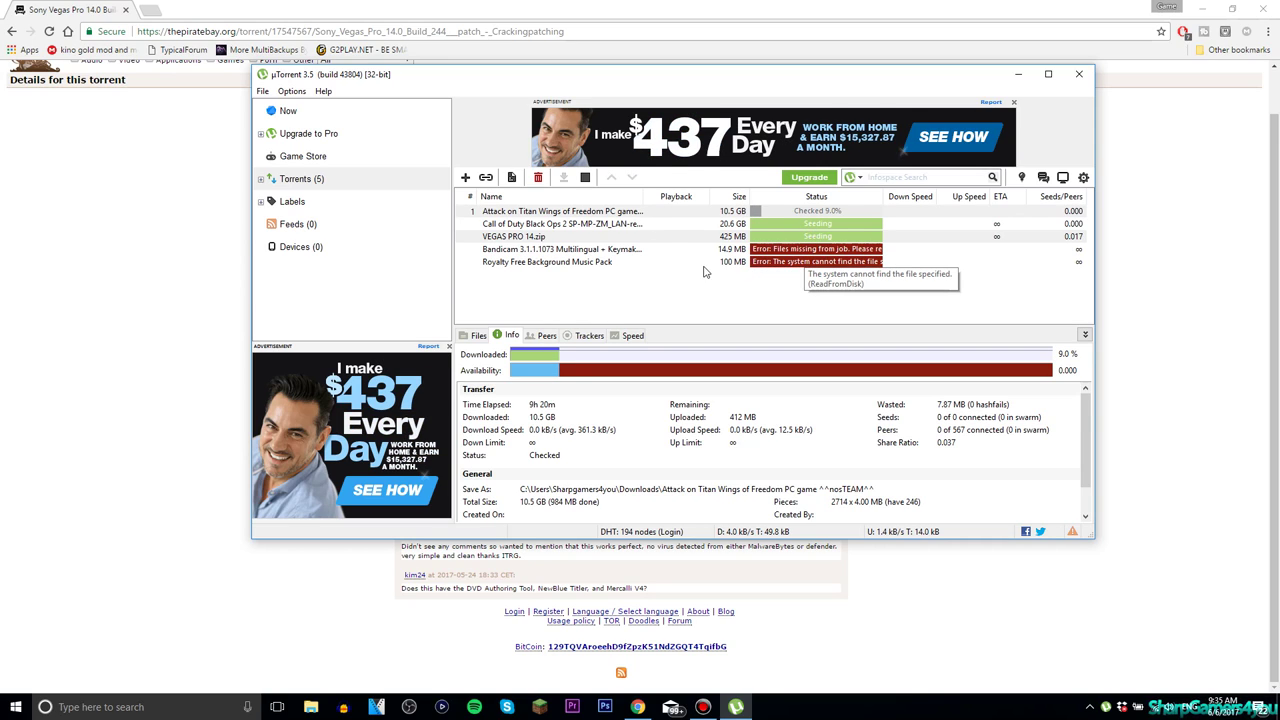
Step: Open the folder containing the downloaded VEGAS PRO 14.zip from µTorrent and move the archive onto the desktop
click(510, 237)
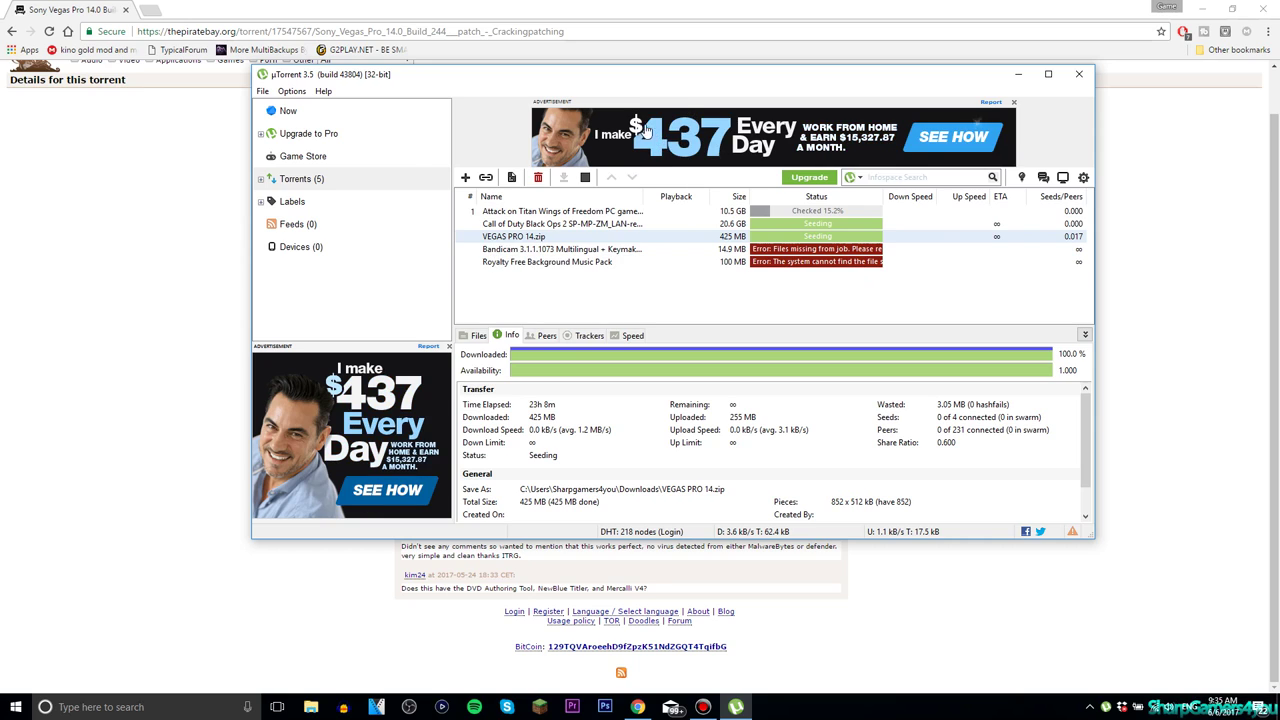
drag(636, 87, 652, 152)
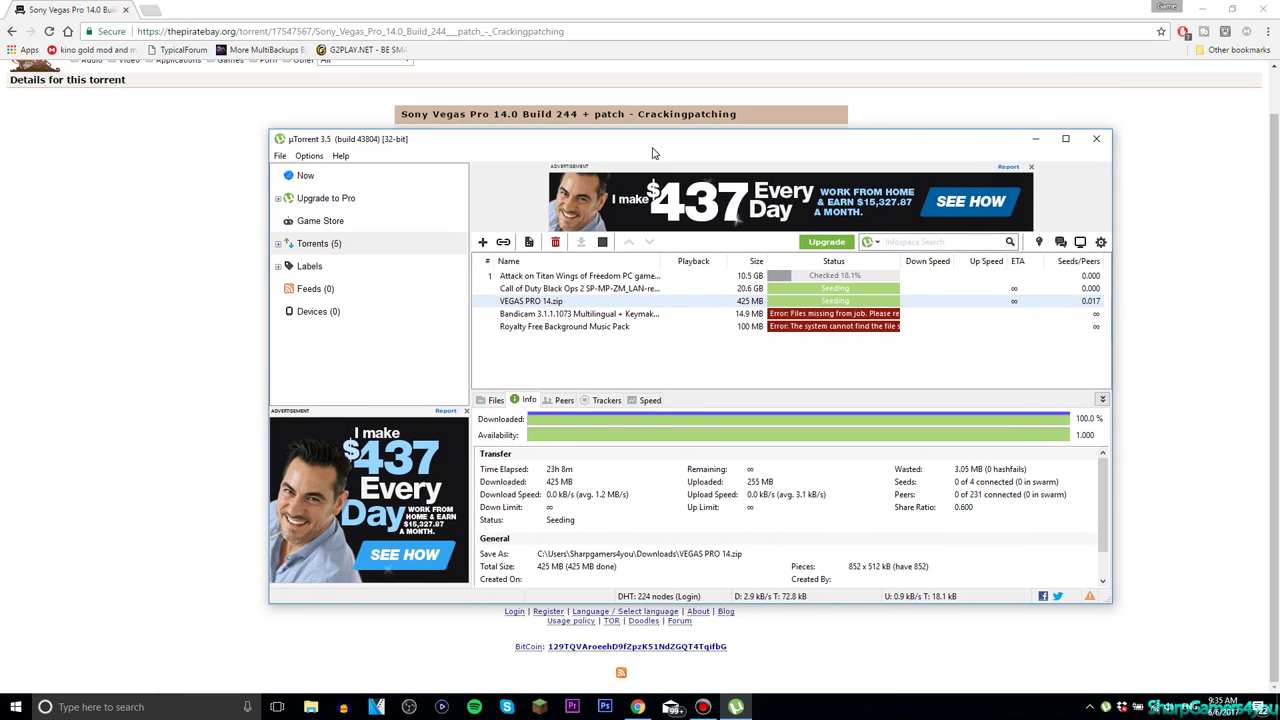
double_click(535, 301)
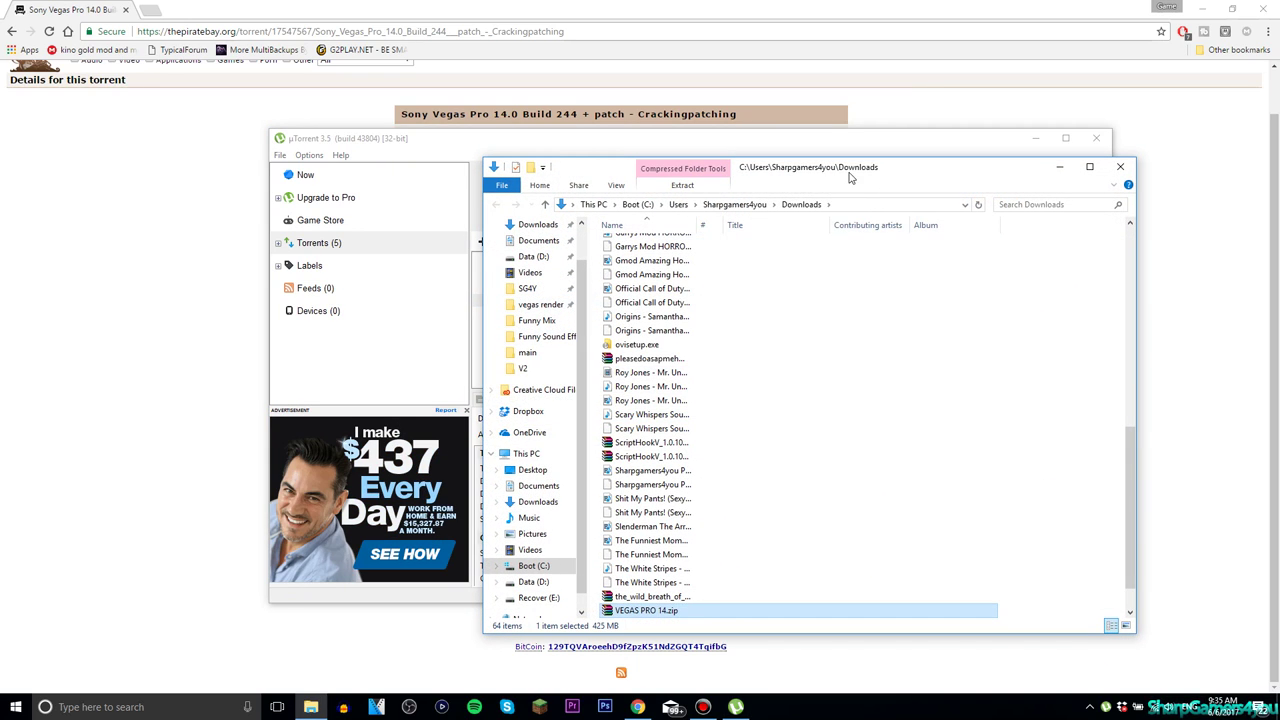
drag(886, 177, 831, 131)
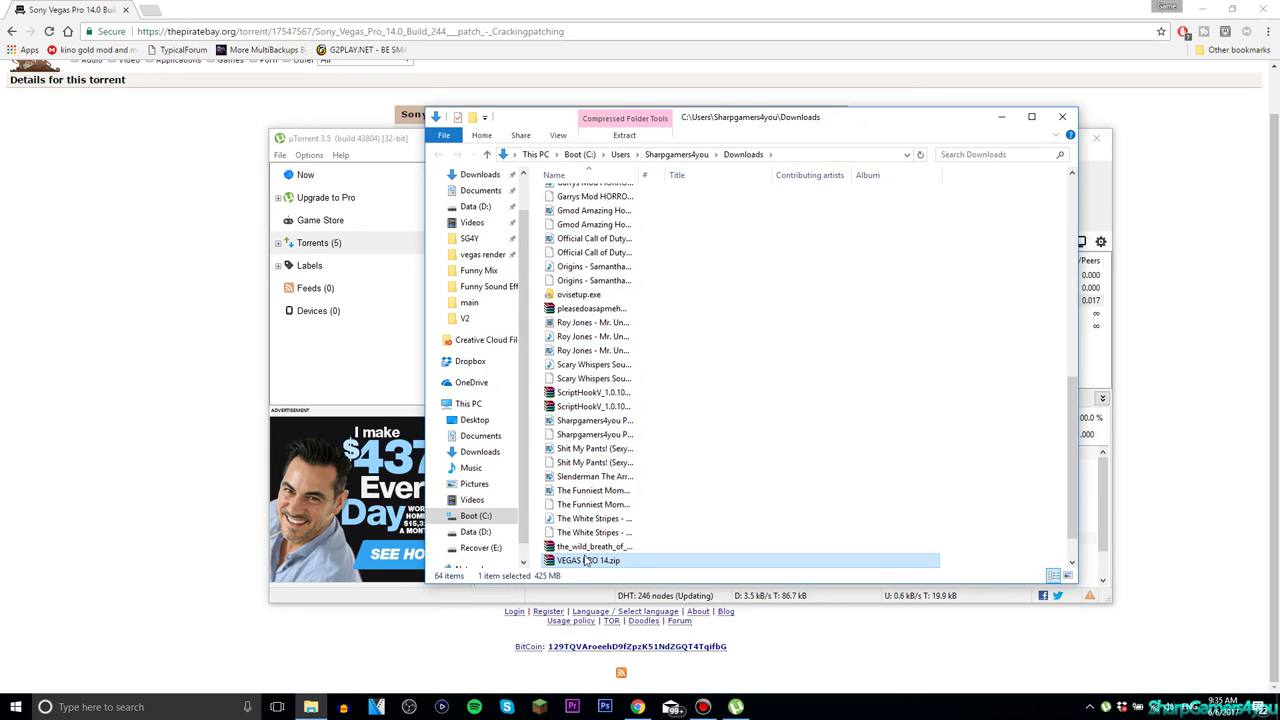
drag(588, 562, 524, 410)
drag(525, 362, 193, 363)
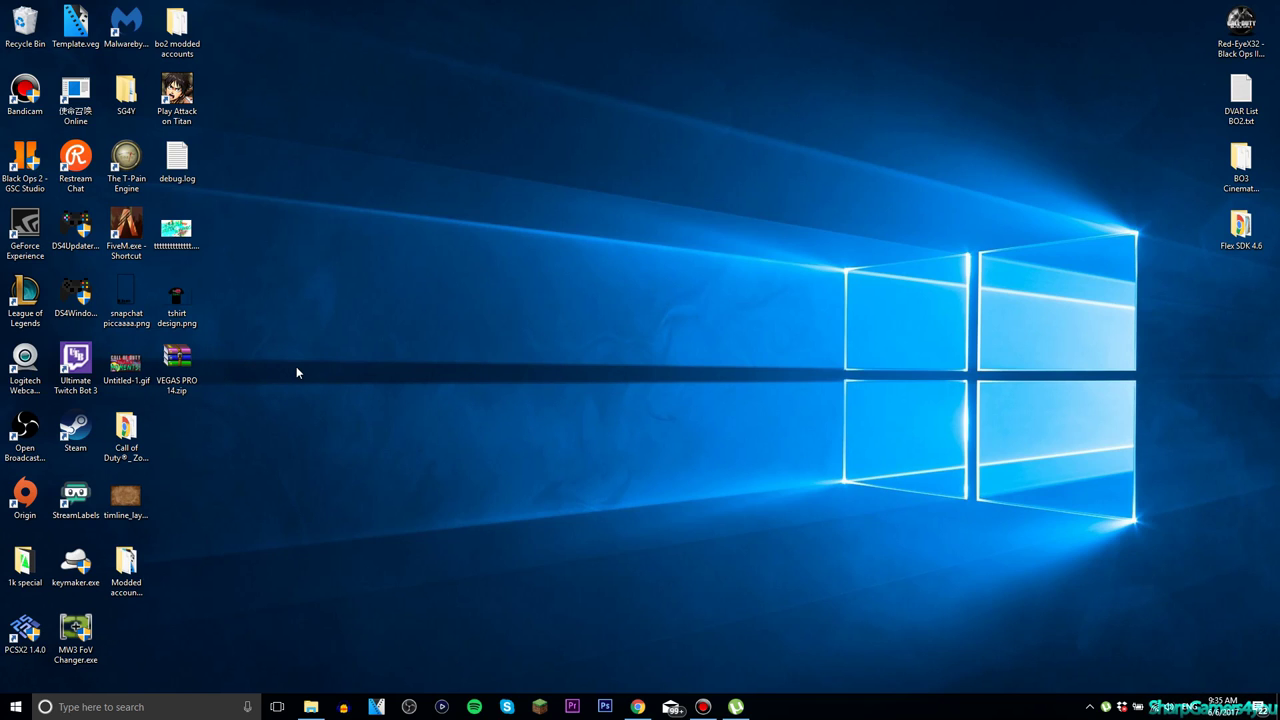
Step: Open VEGAS PRO 14.zip in WinRAR, dismiss the licence reminder and open the Vegas Pro 14 folder
double_click(183, 365)
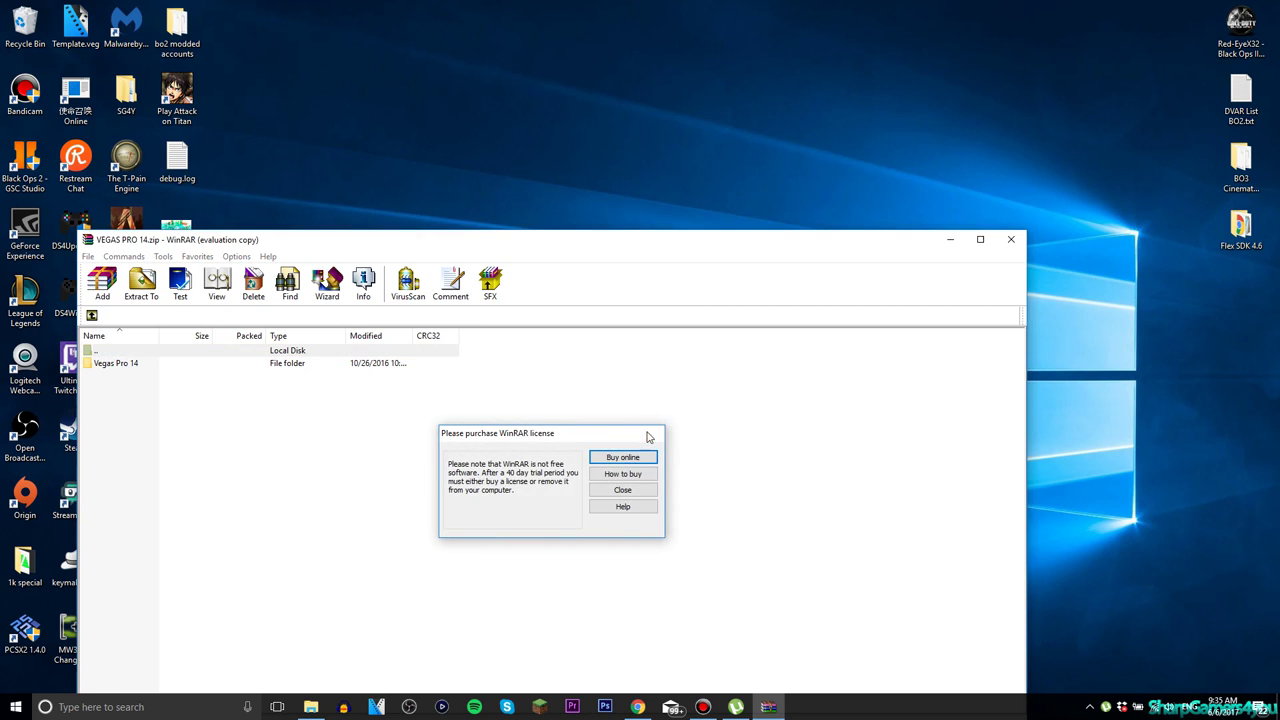
click(654, 432)
drag(500, 247, 733, 99)
double_click(365, 216)
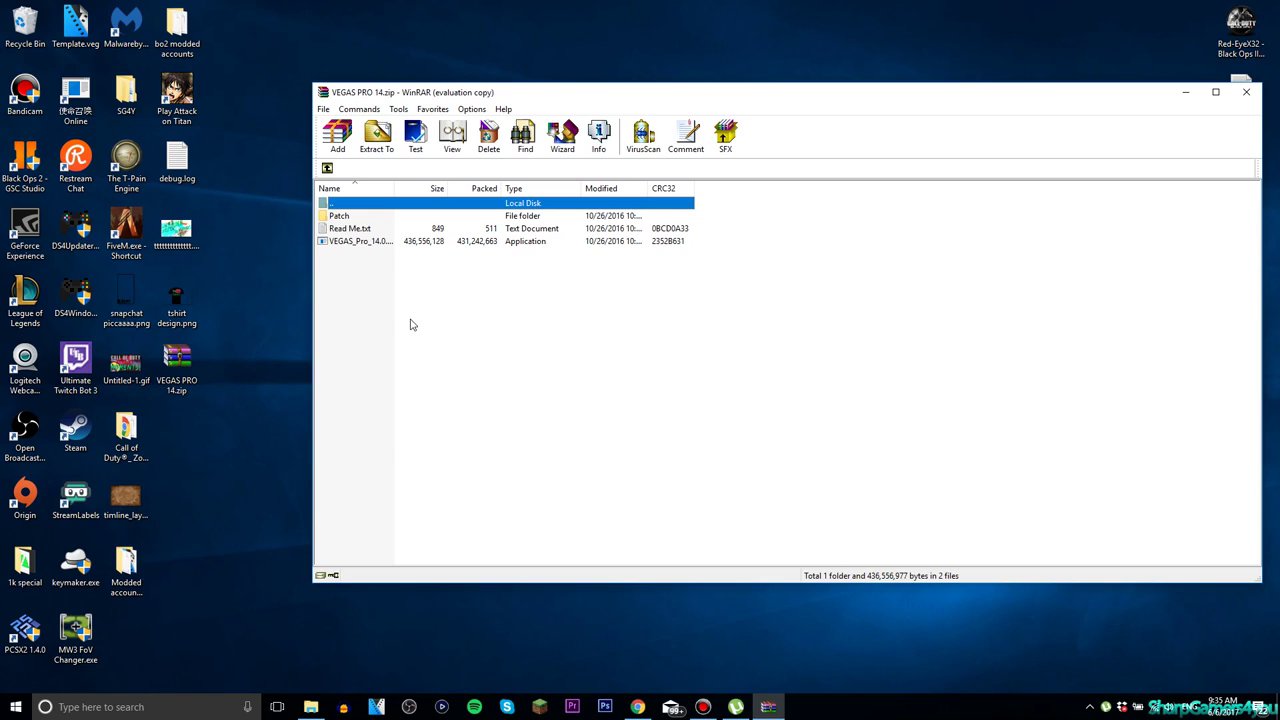
Step: Open Read Me.txt from the archive, read the main features and activation instructions, and close it
click(356, 218)
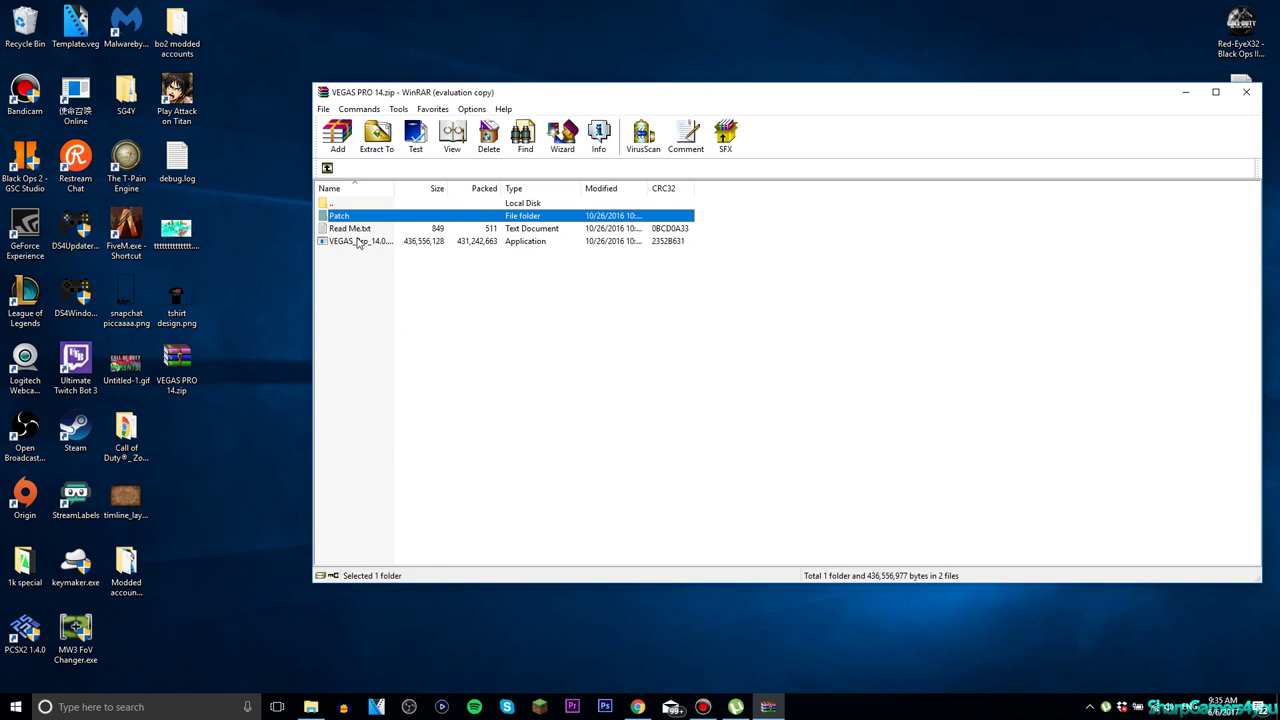
click(358, 231)
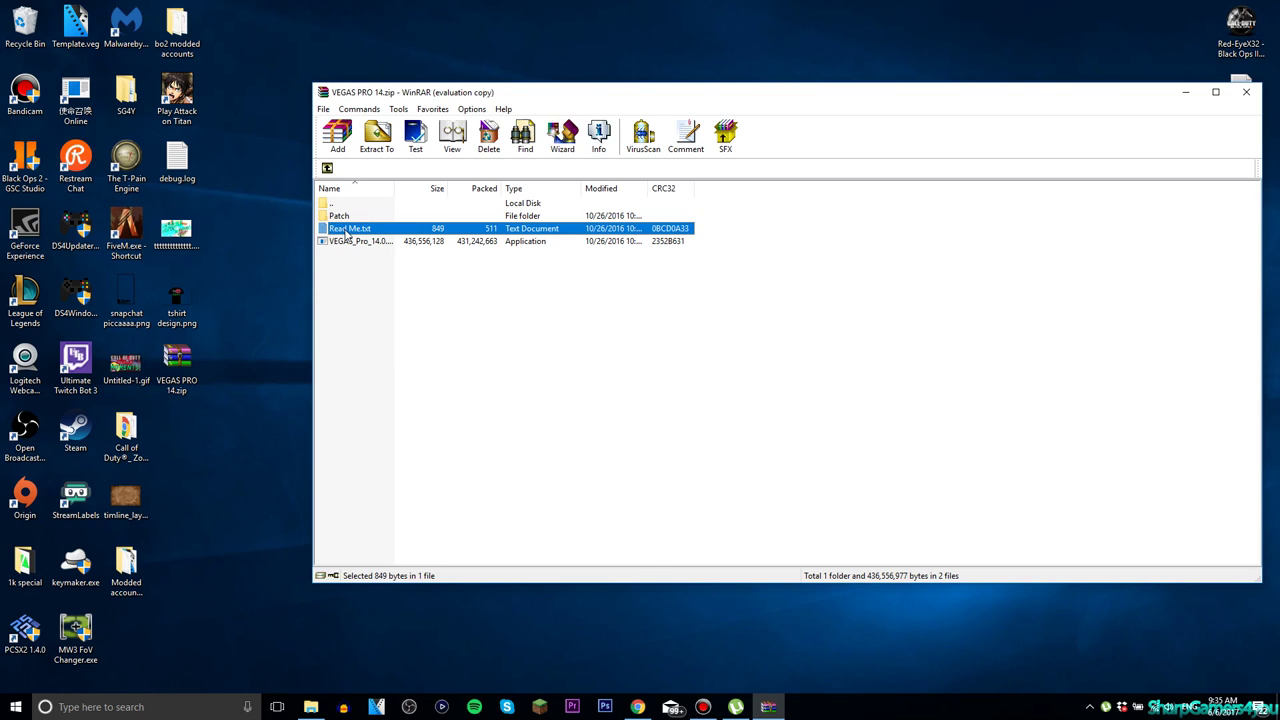
double_click(347, 232)
drag(340, 125, 629, 123)
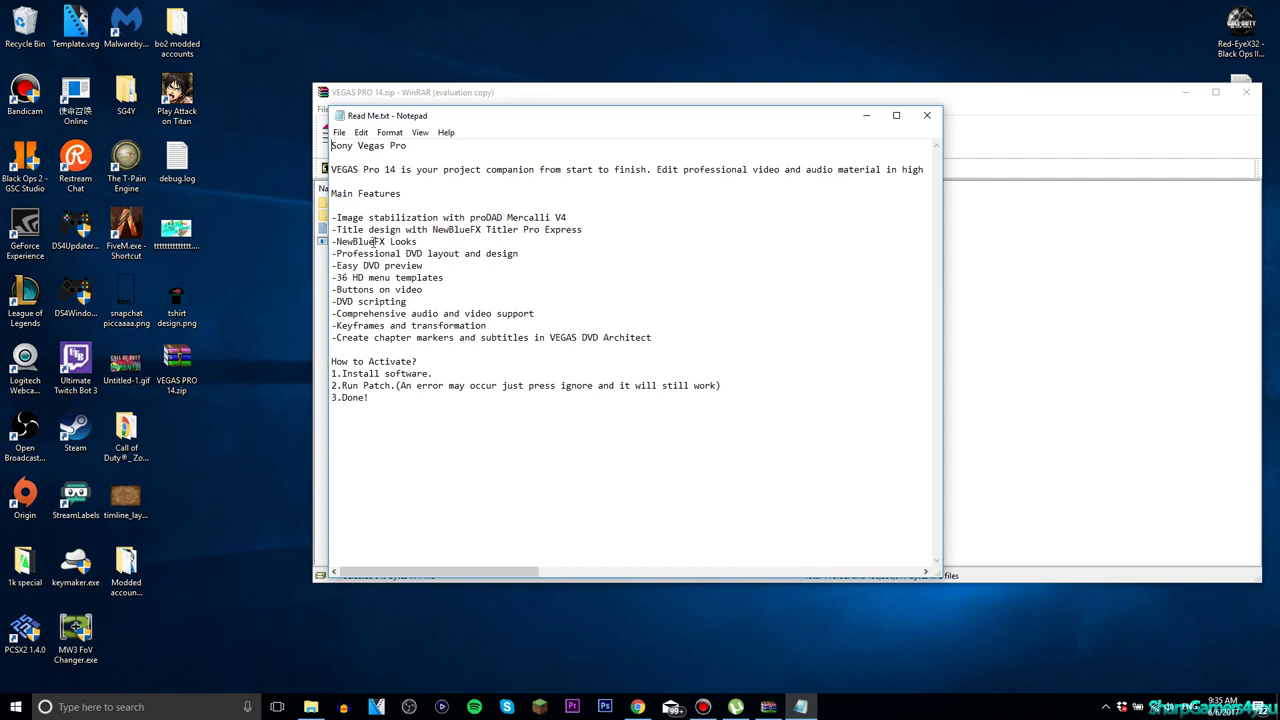
drag(666, 333, 332, 217)
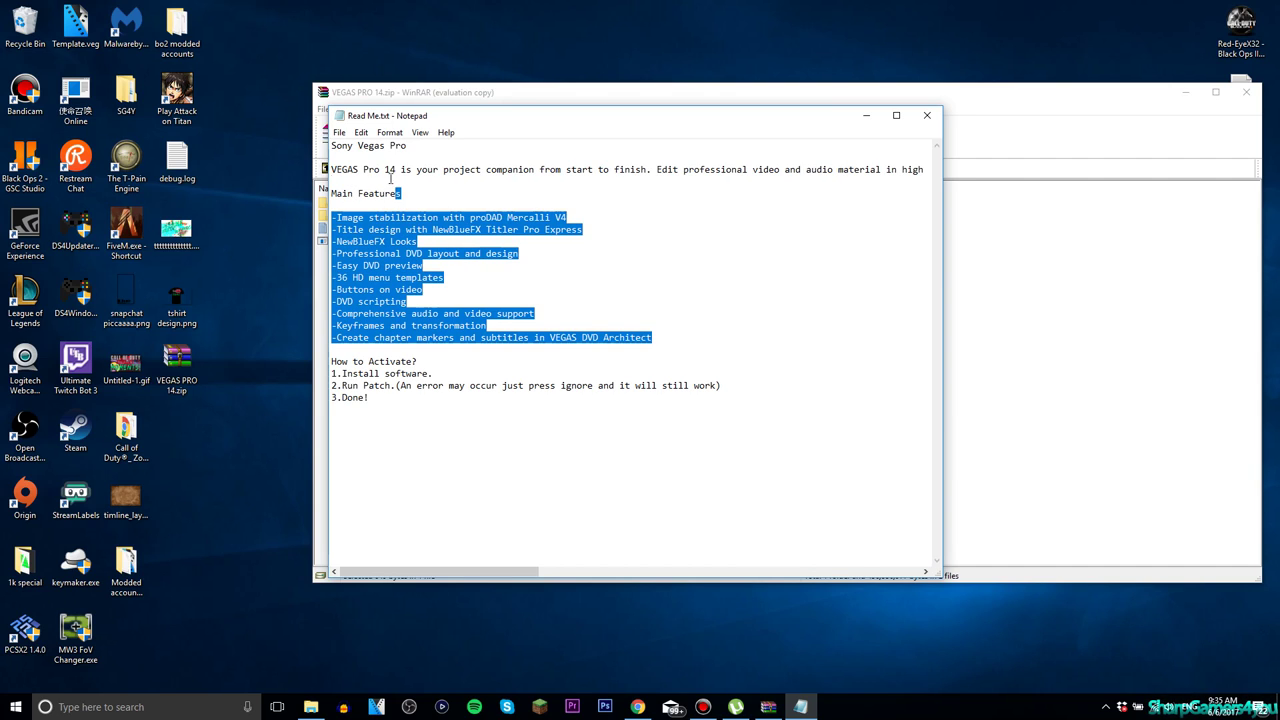
click(395, 289)
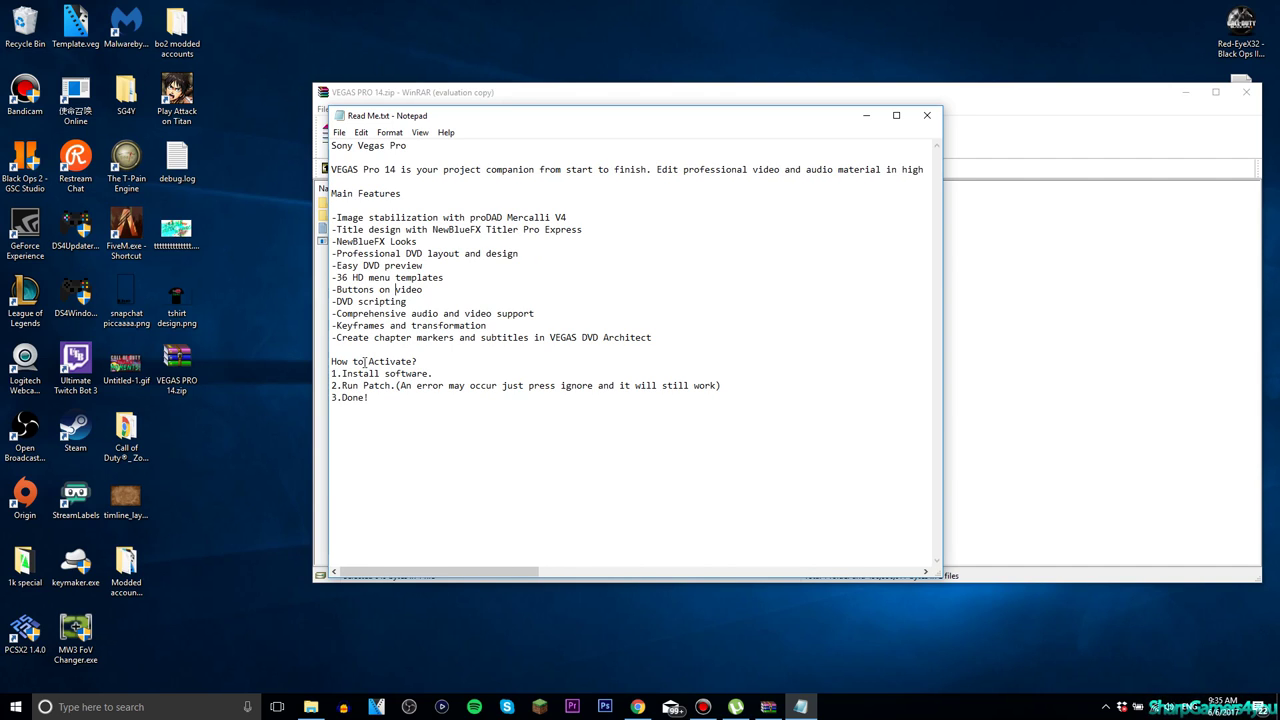
drag(357, 373, 418, 387)
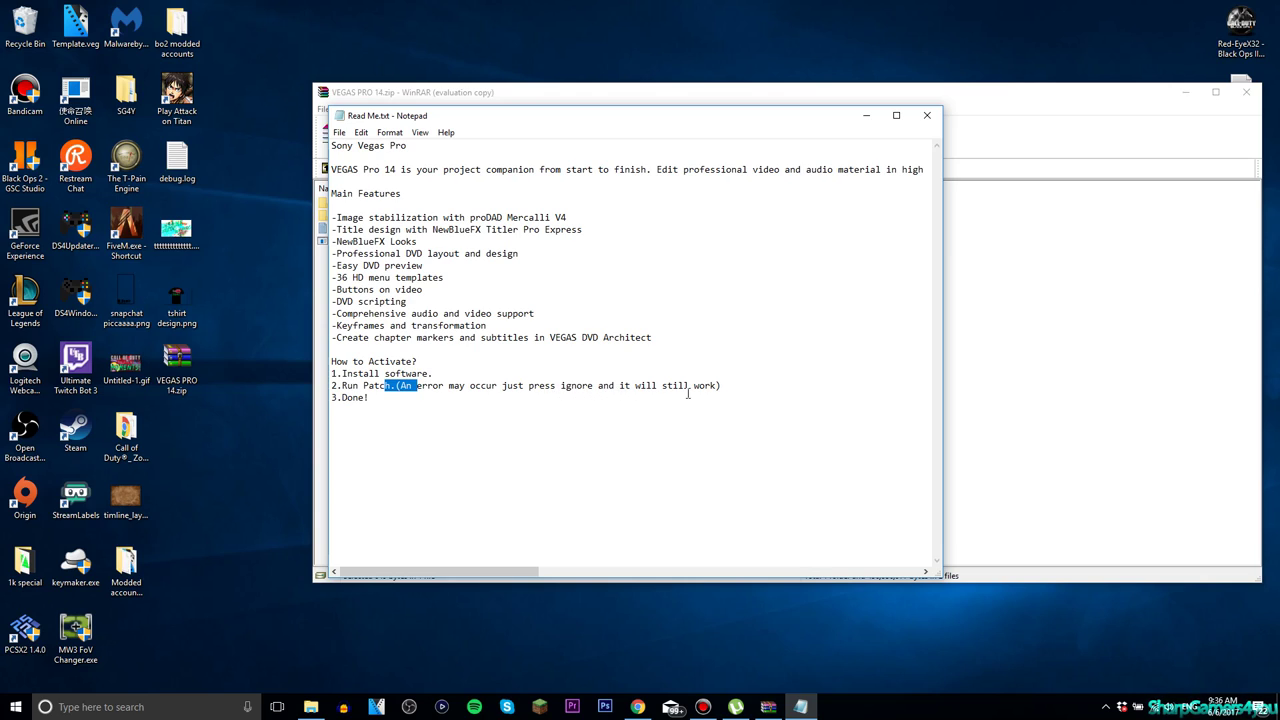
drag(393, 397, 352, 397)
click(393, 395)
click(927, 115)
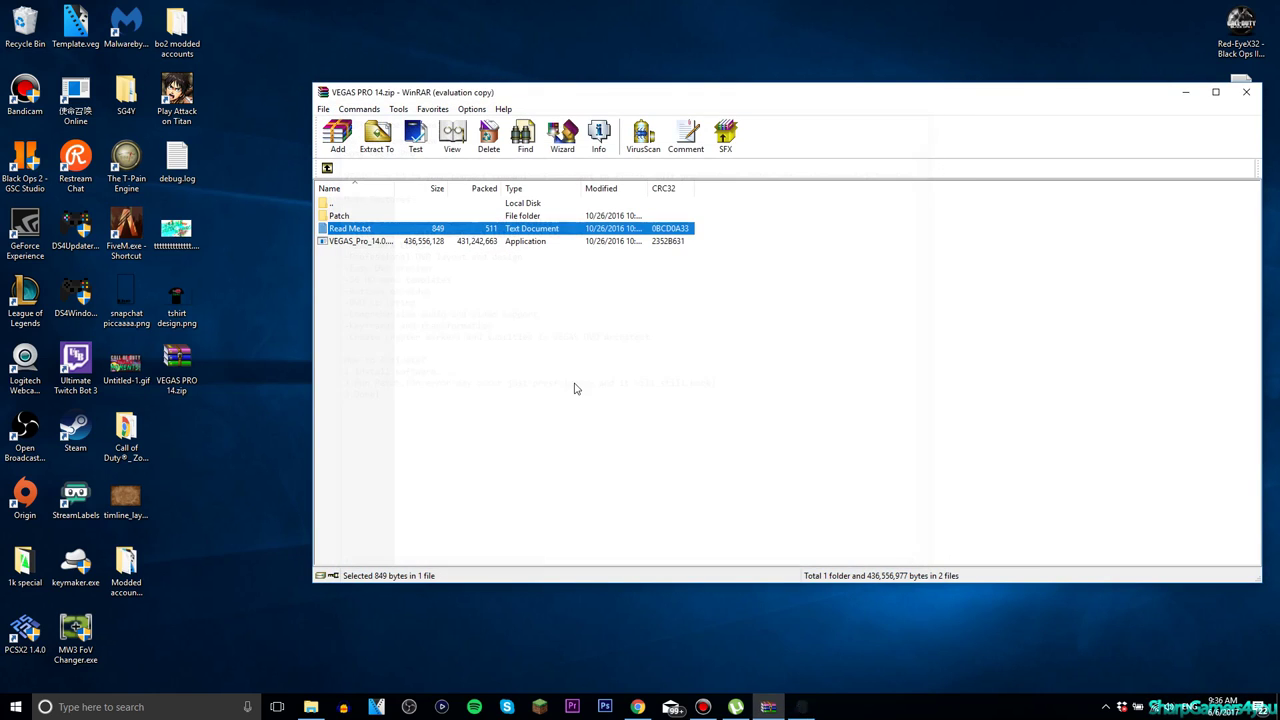
Step: Look inside the archive's Patch folder and return to the Vegas Pro 14 folder
click(362, 246)
double_click(352, 216)
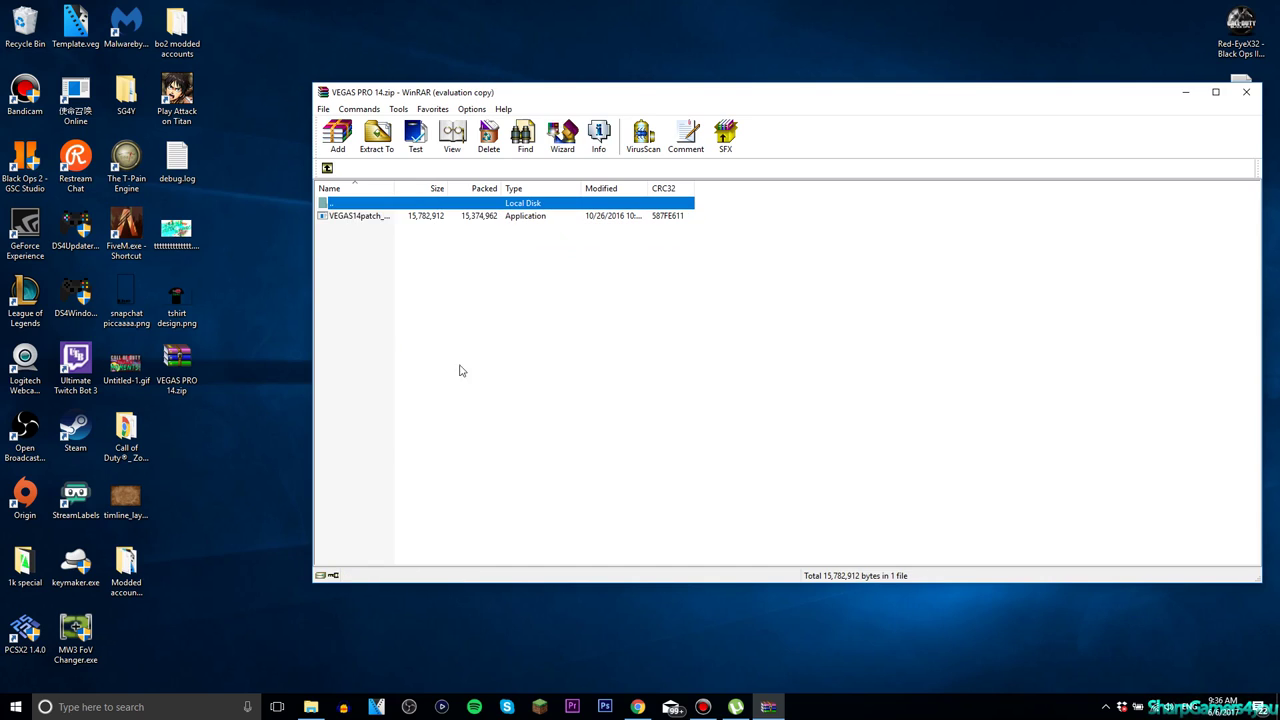
click(360, 219)
click(327, 168)
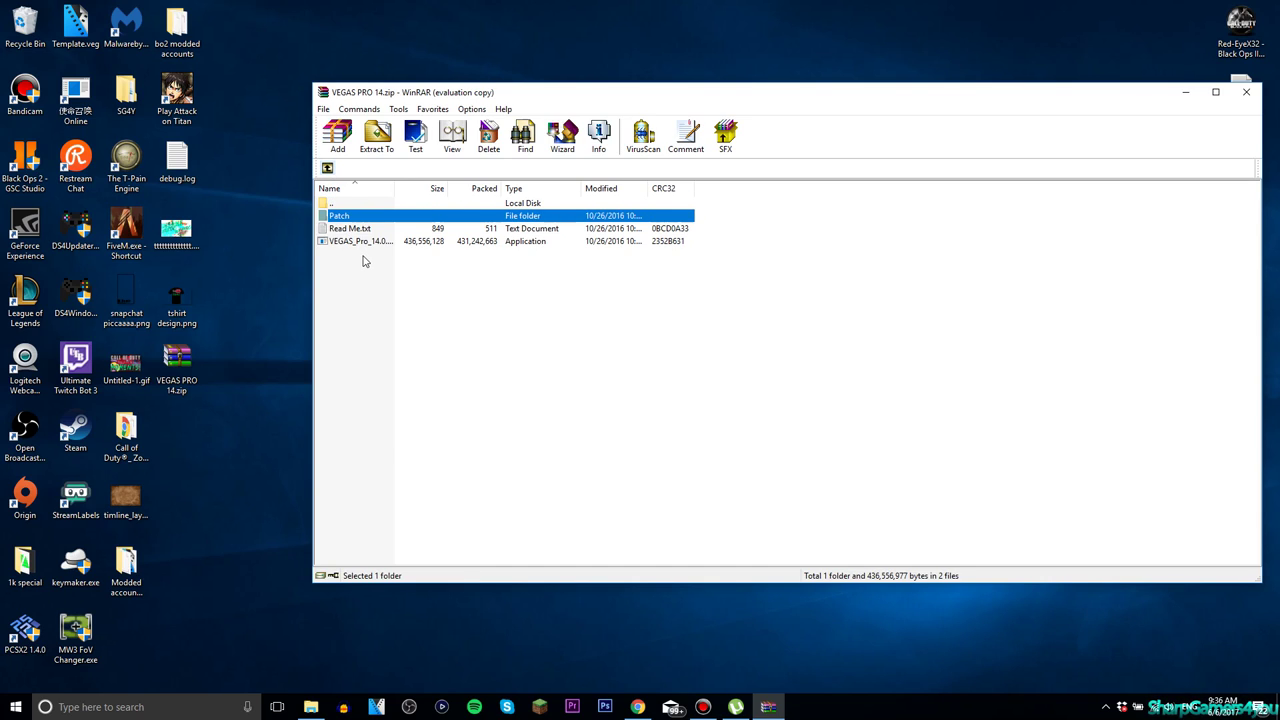
Step: Launch the VEGAS_Pro_14.0 installer from the archive and dismiss the Windows Defender notification
click(362, 246)
double_click(388, 248)
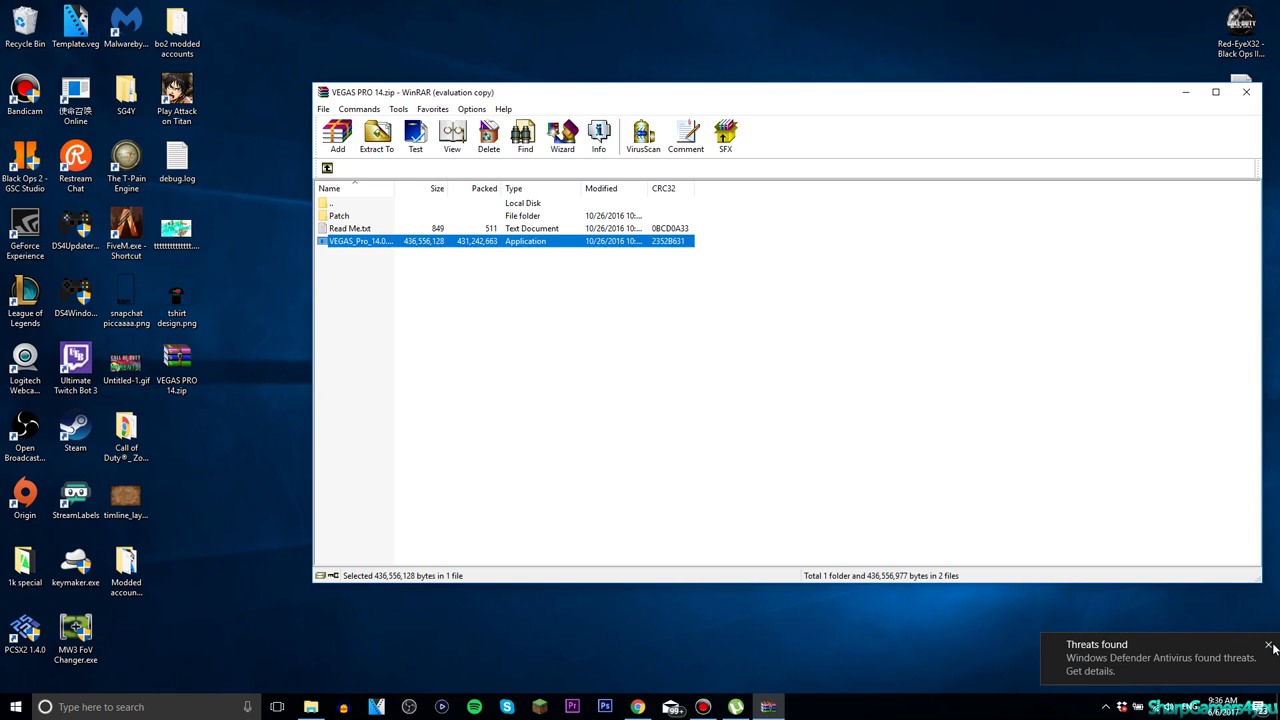
click(1269, 647)
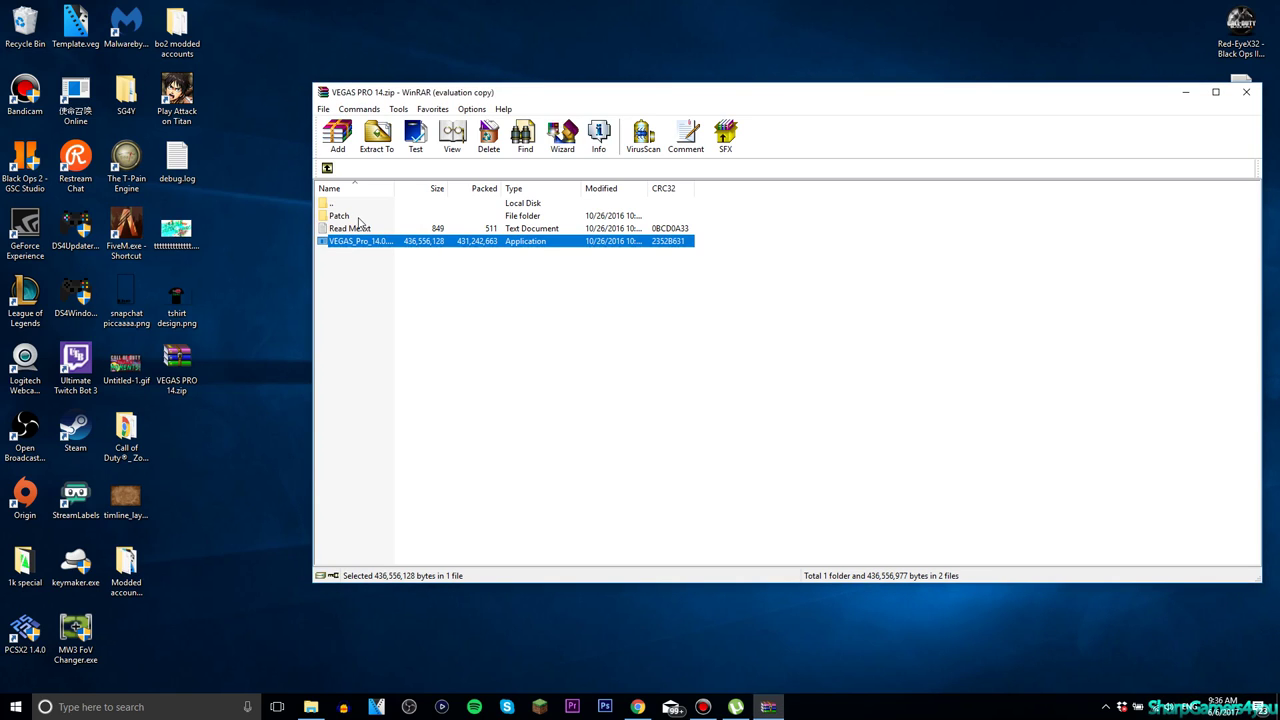
Step: Open the Patch folder, try to run the VEGAS14patch application and close the WinRAR diagnostic messages
click(358, 270)
double_click(345, 216)
click(352, 218)
double_click(352, 218)
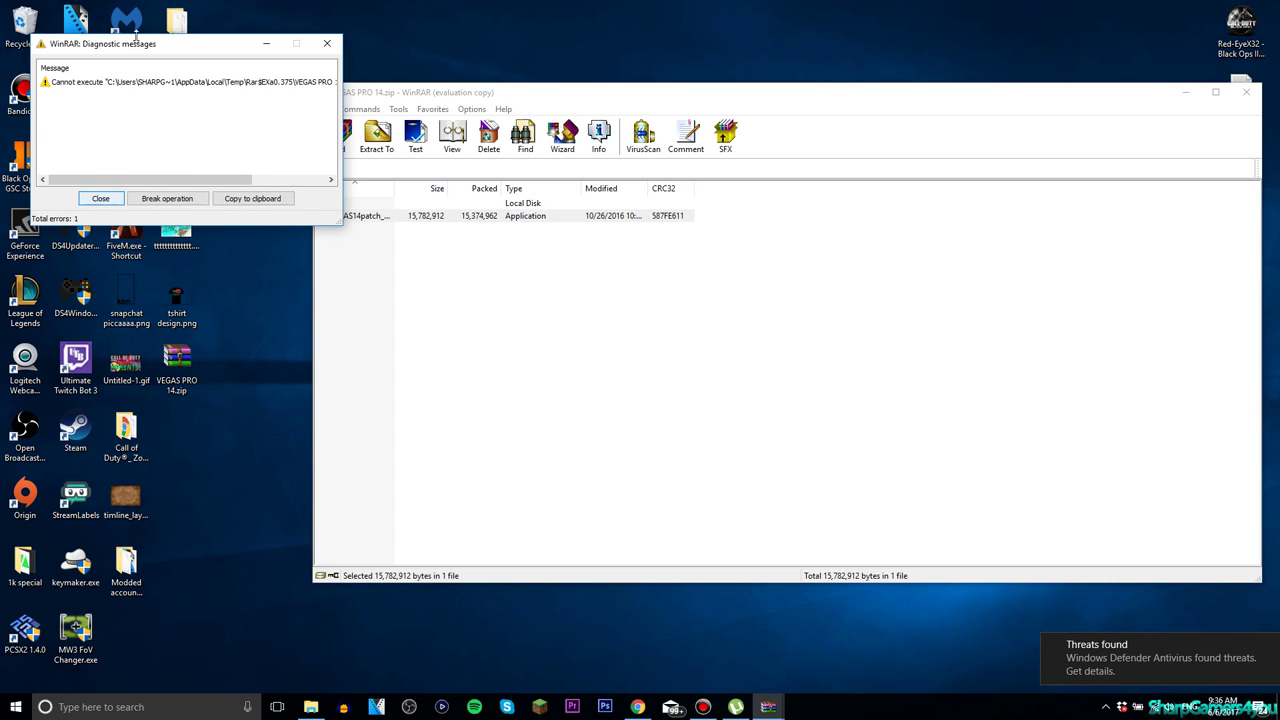
click(101, 198)
Step: Open Windows Defender Security Centre from the threat notification, turn off Real-time protection and close the window
click(1108, 667)
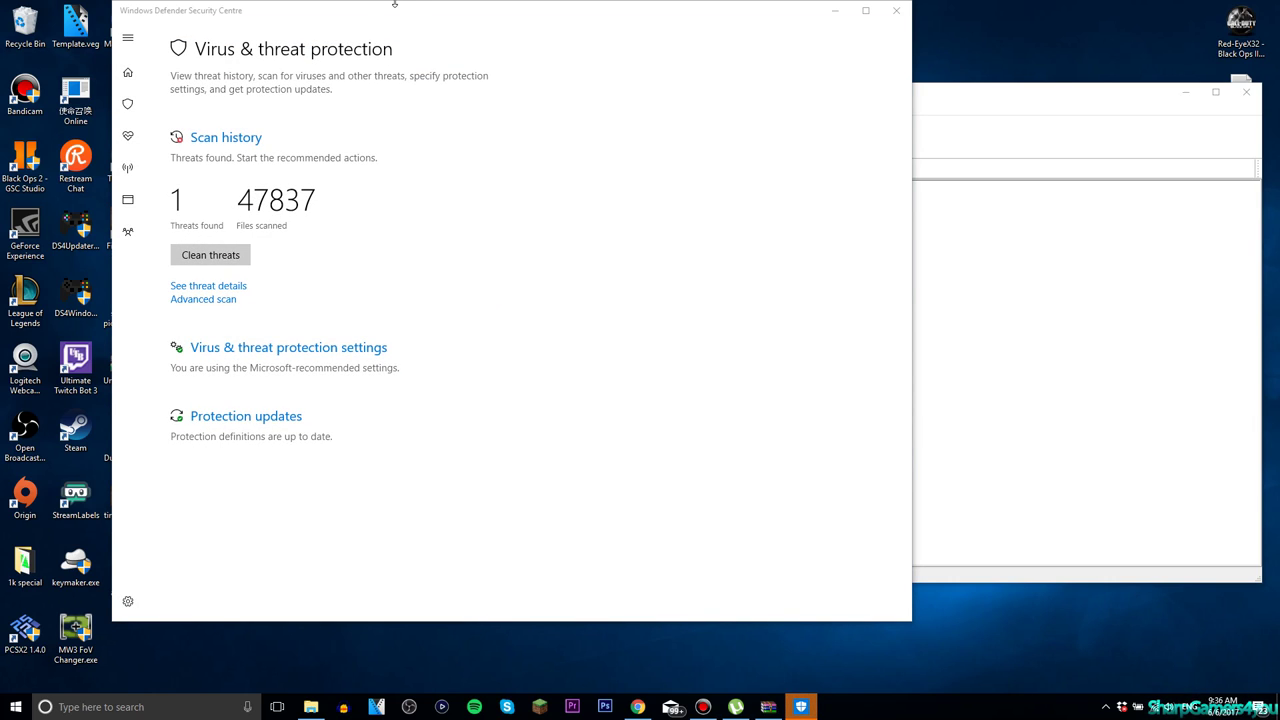
drag(428, 9, 856, 156)
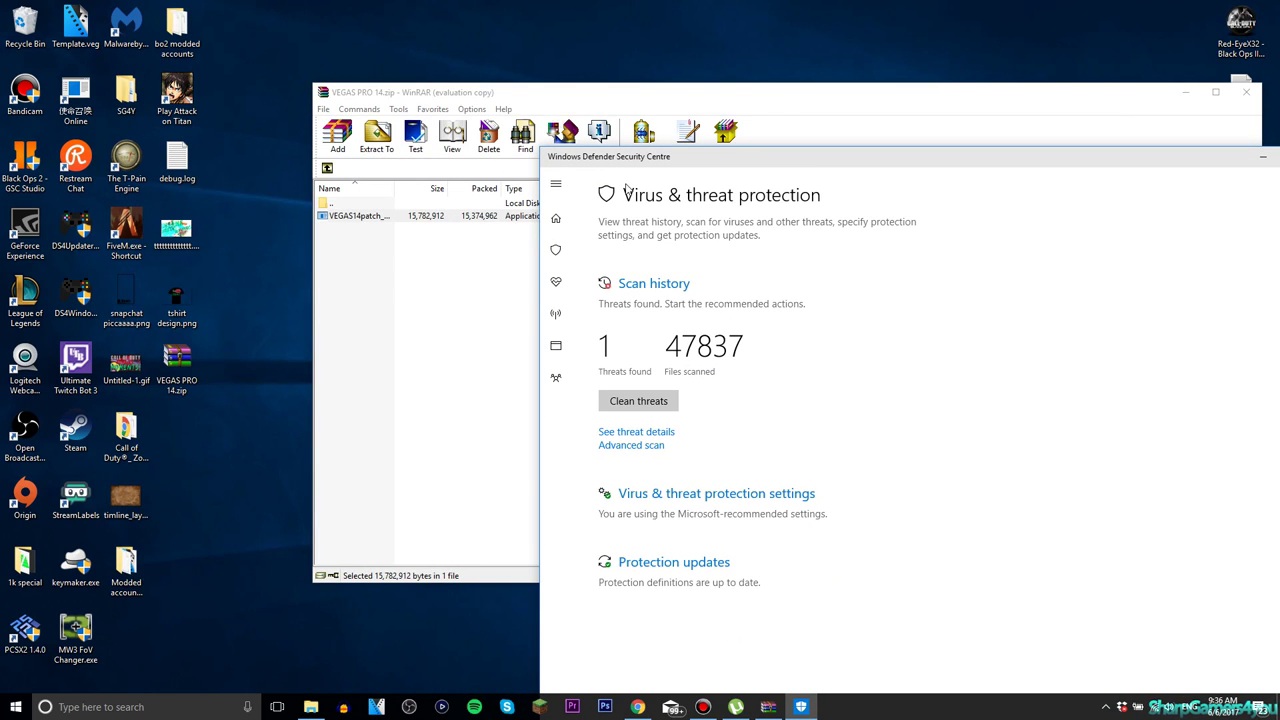
drag(701, 170, 497, 83)
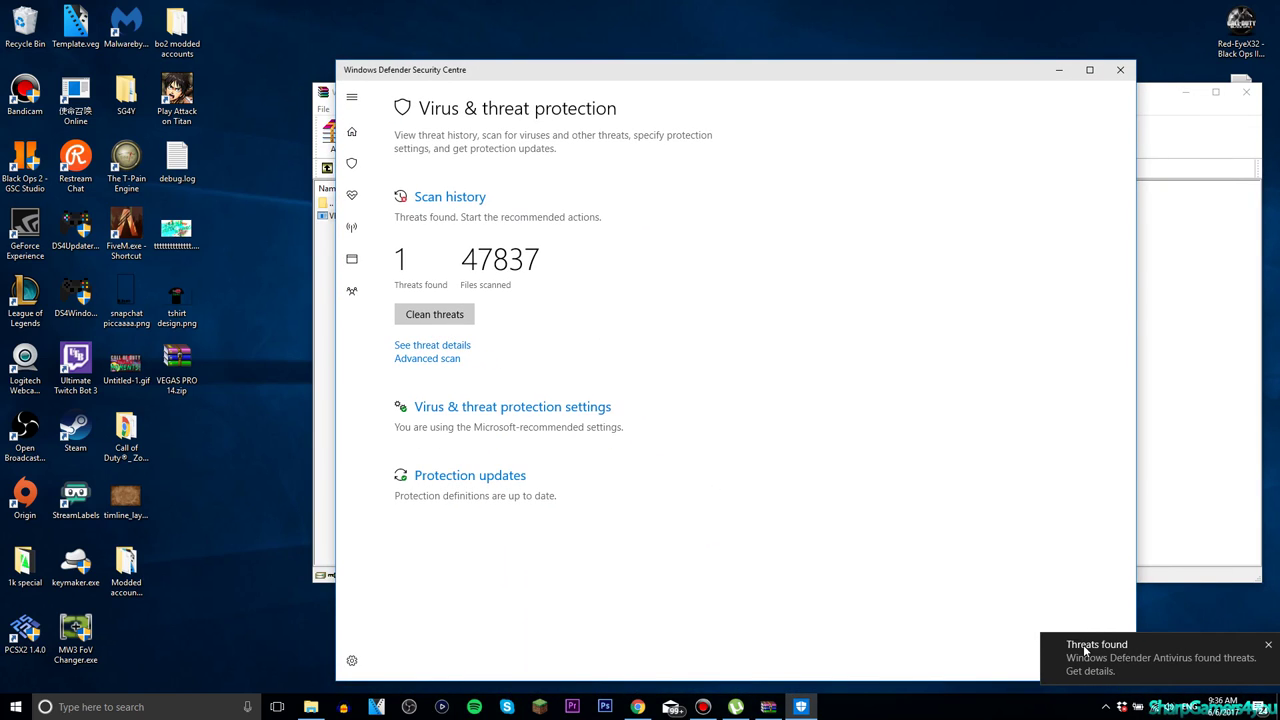
click(1268, 648)
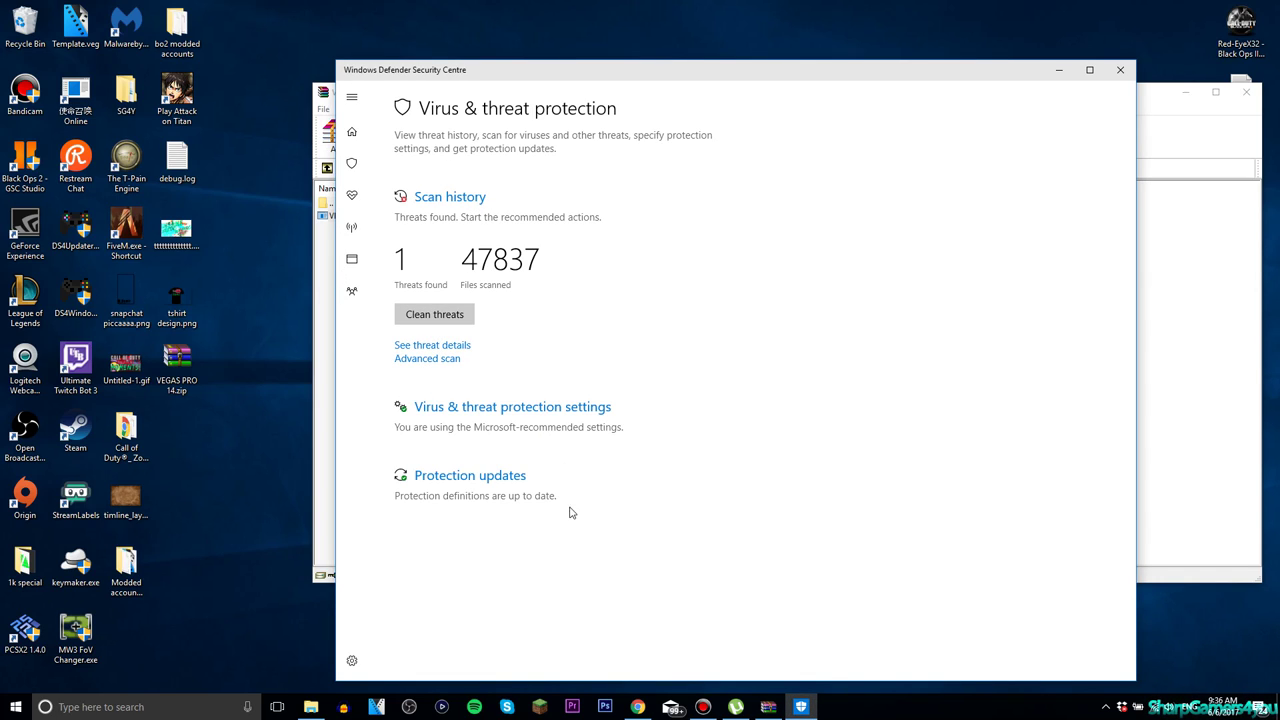
click(481, 408)
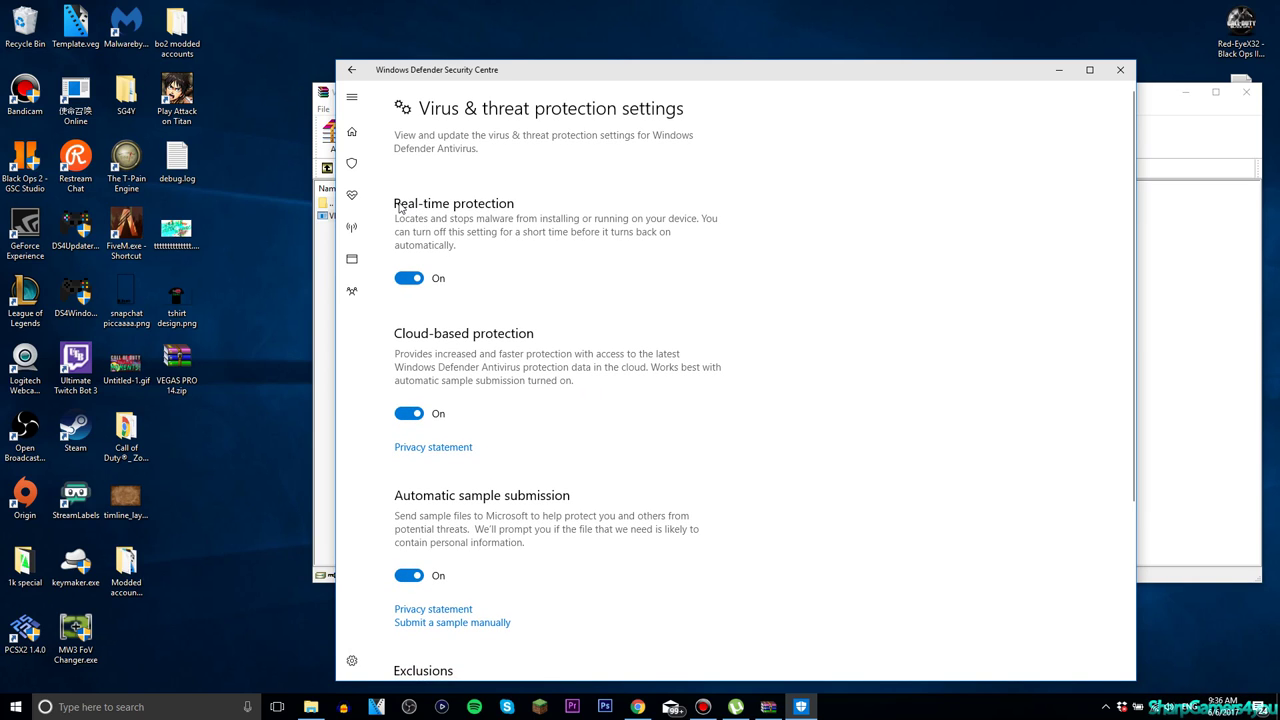
click(409, 278)
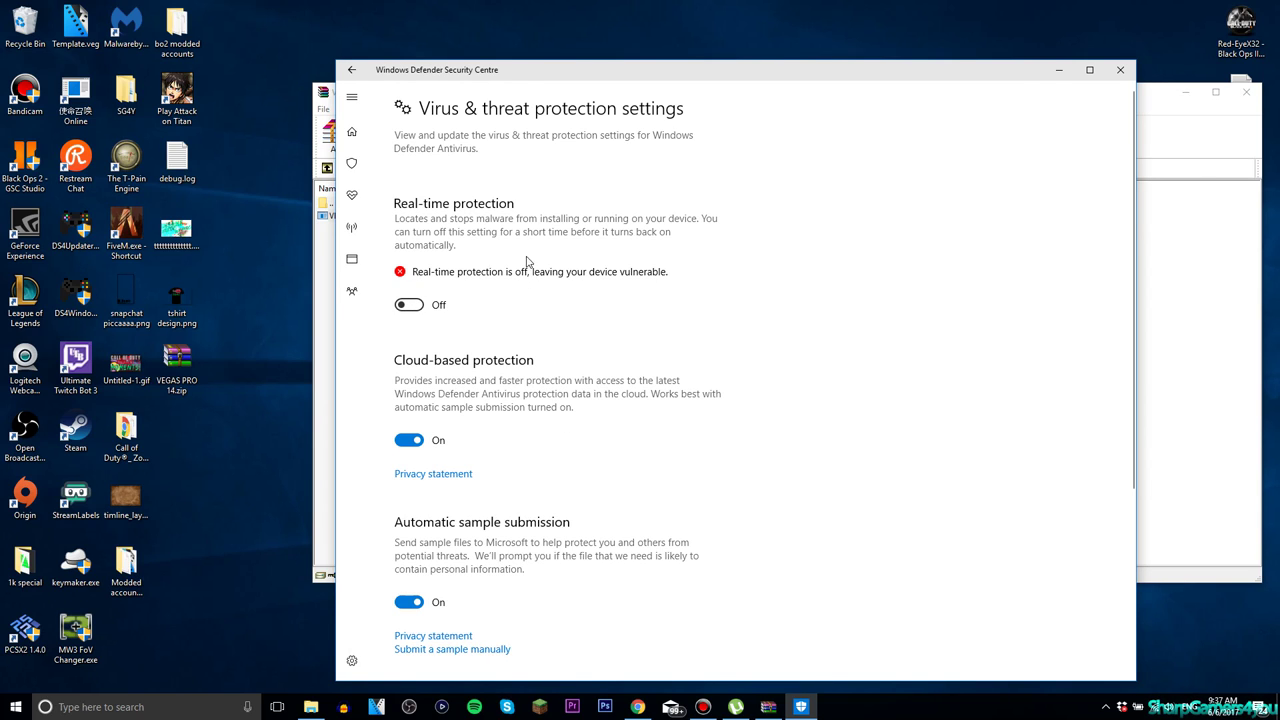
click(1120, 70)
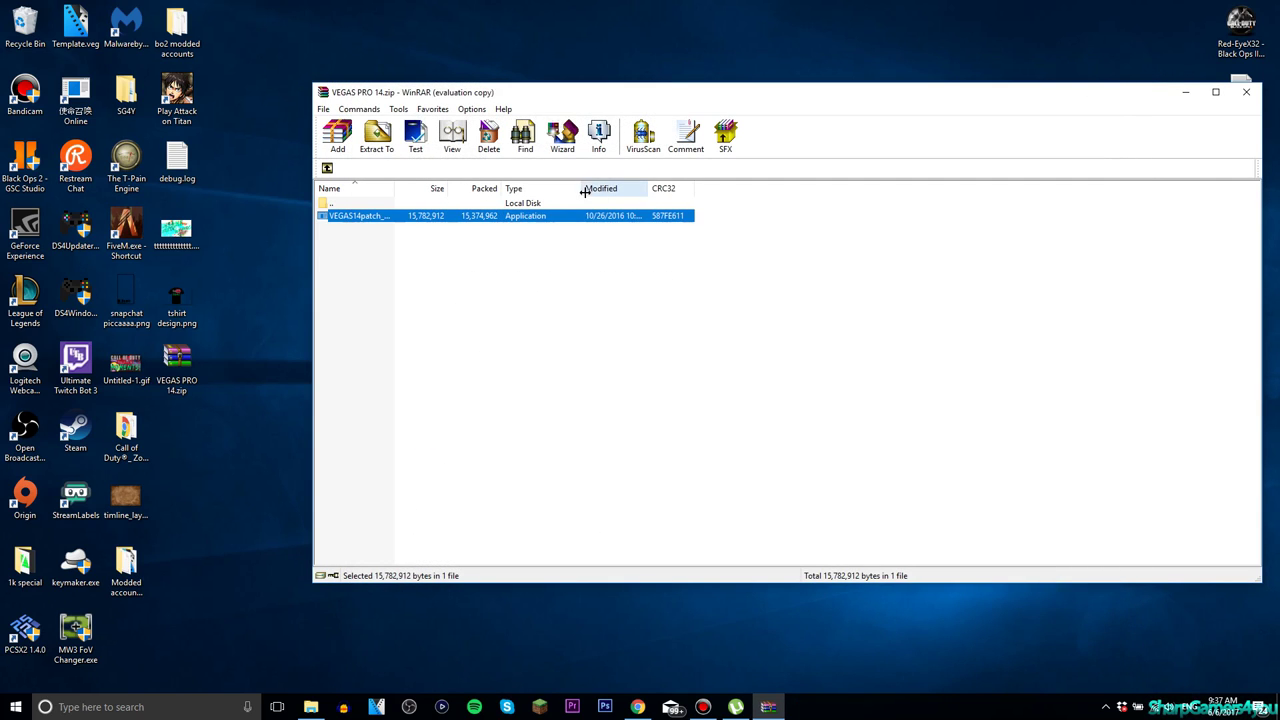
Step: Run the VEGAS14patch application from the archive again, acknowledge the compression warning and close WinRAR
double_click(357, 217)
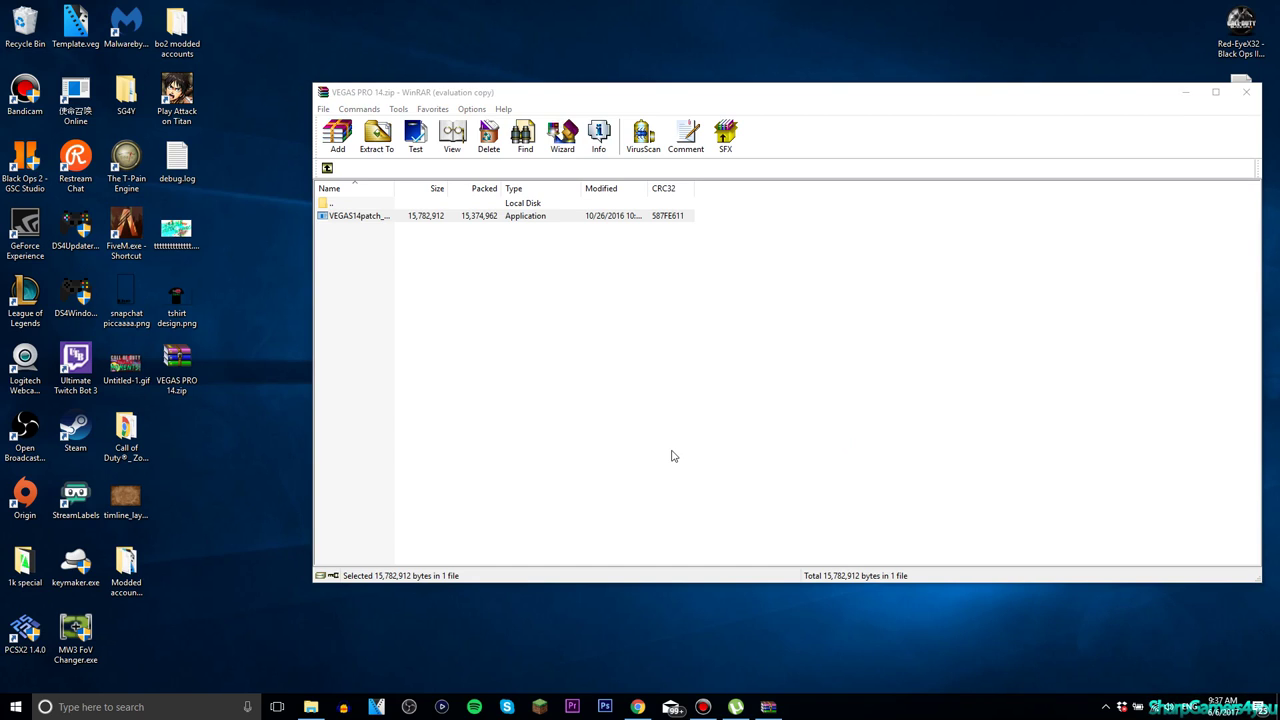
click(1245, 95)
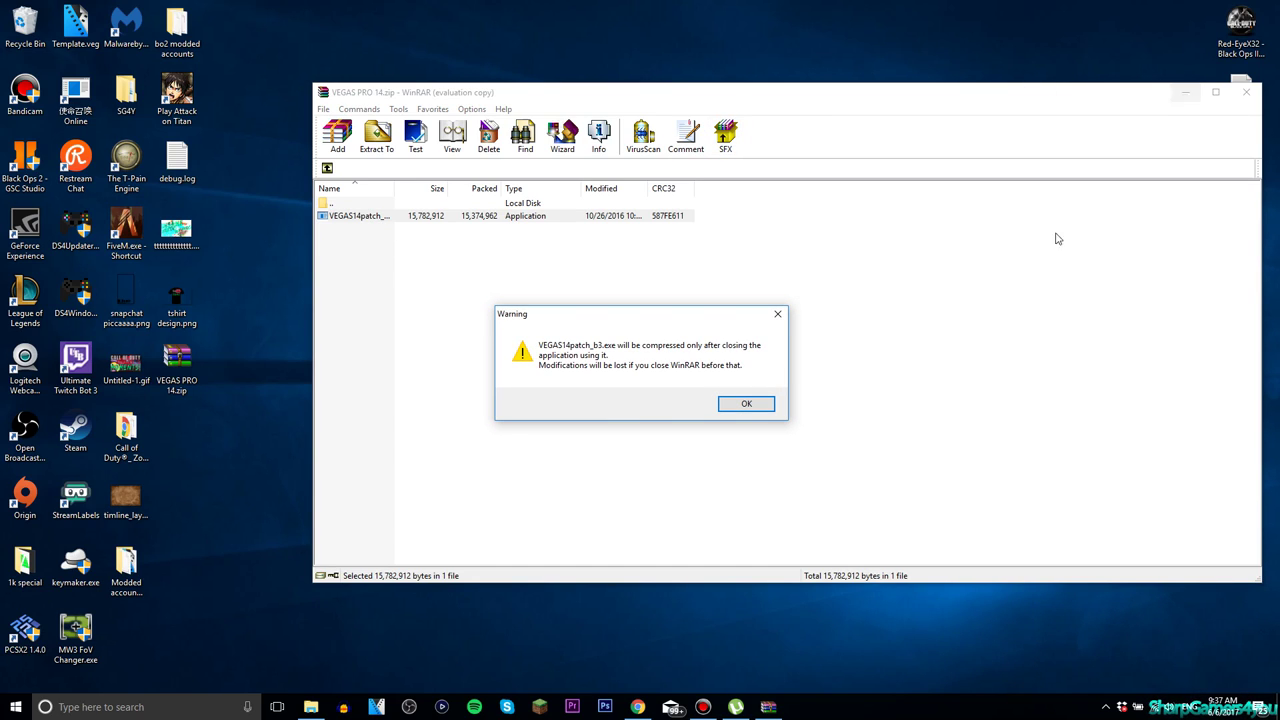
click(744, 403)
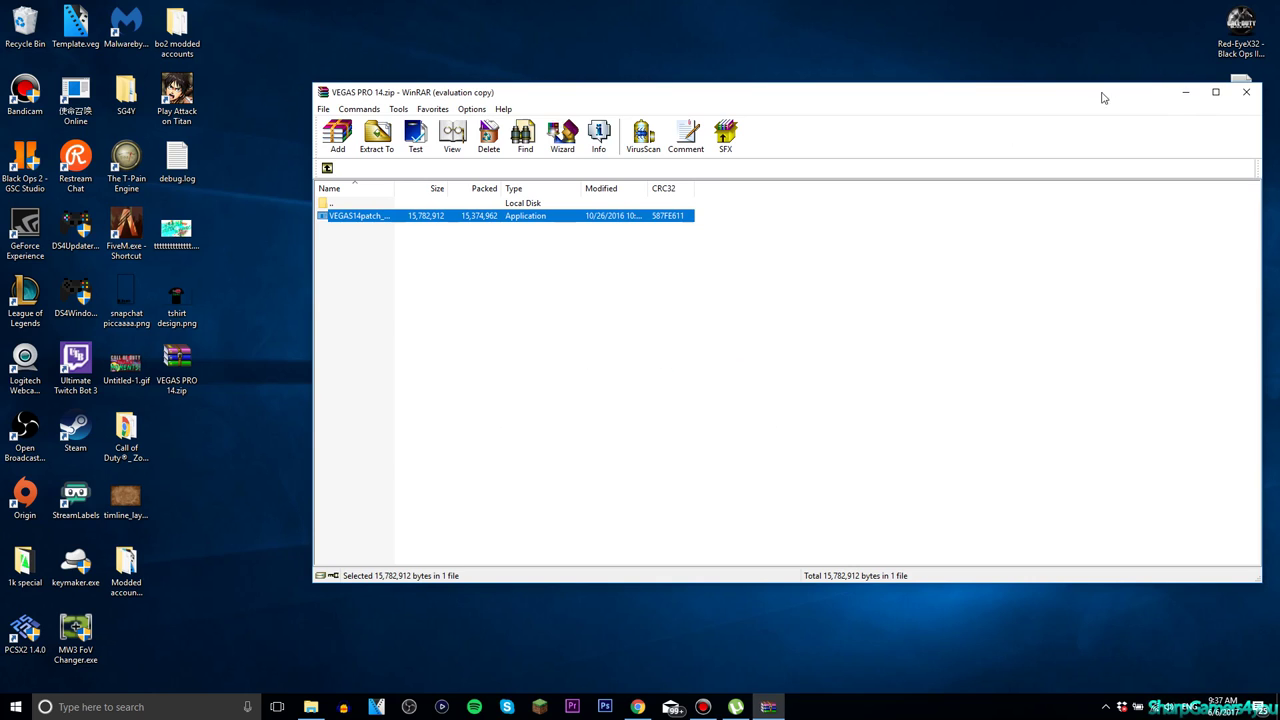
click(1245, 92)
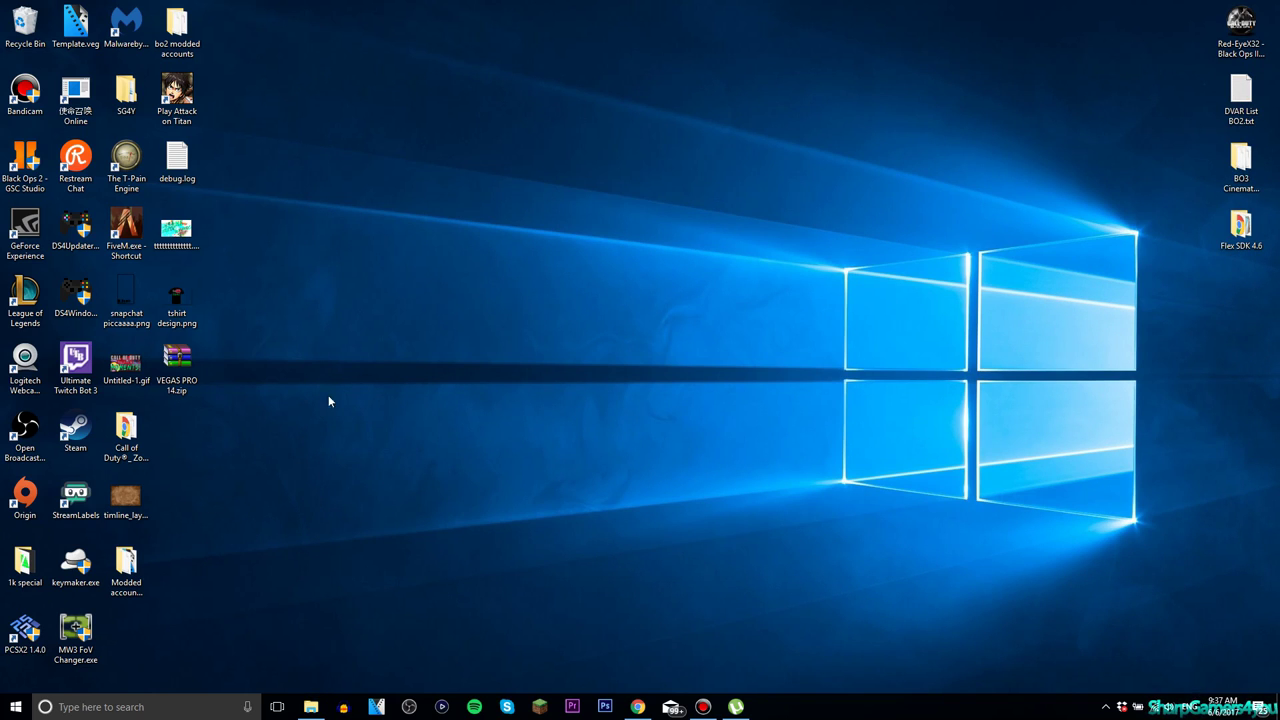
Step: Move Template.veg to an empty area of the desktop and open it in VEGAS Pro 14.0
drag(76, 28, 390, 372)
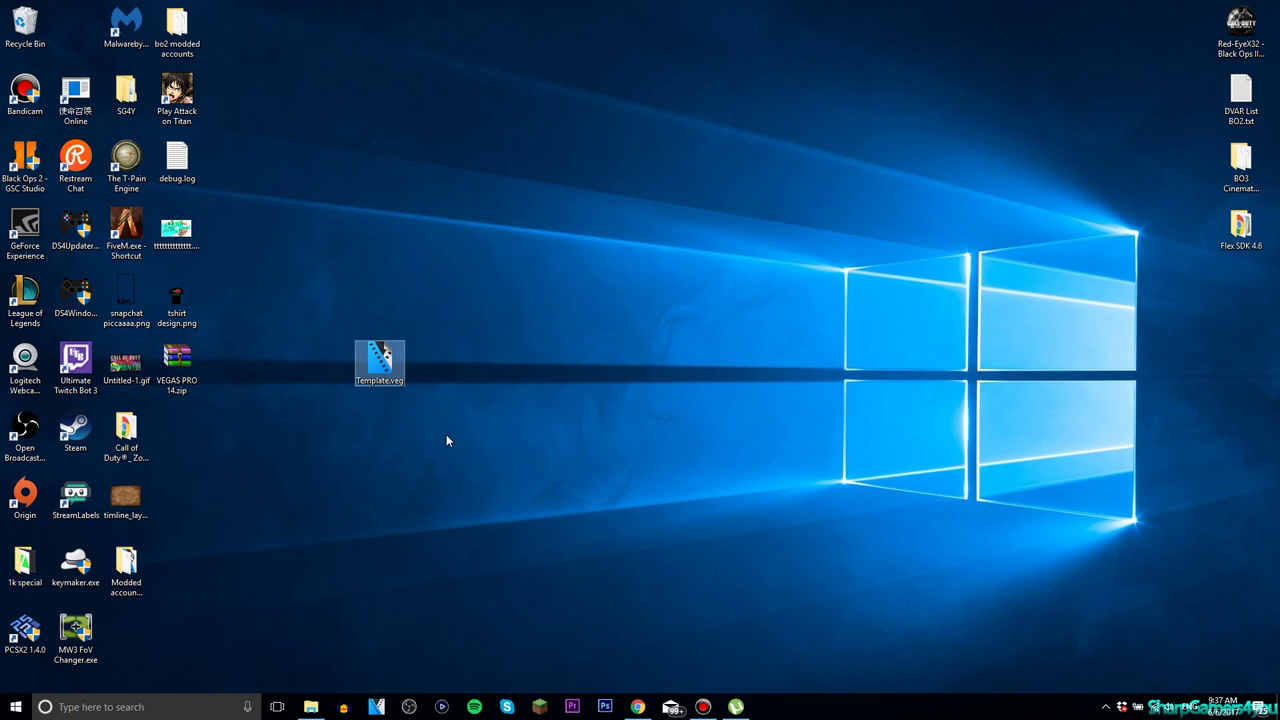
double_click(380, 361)
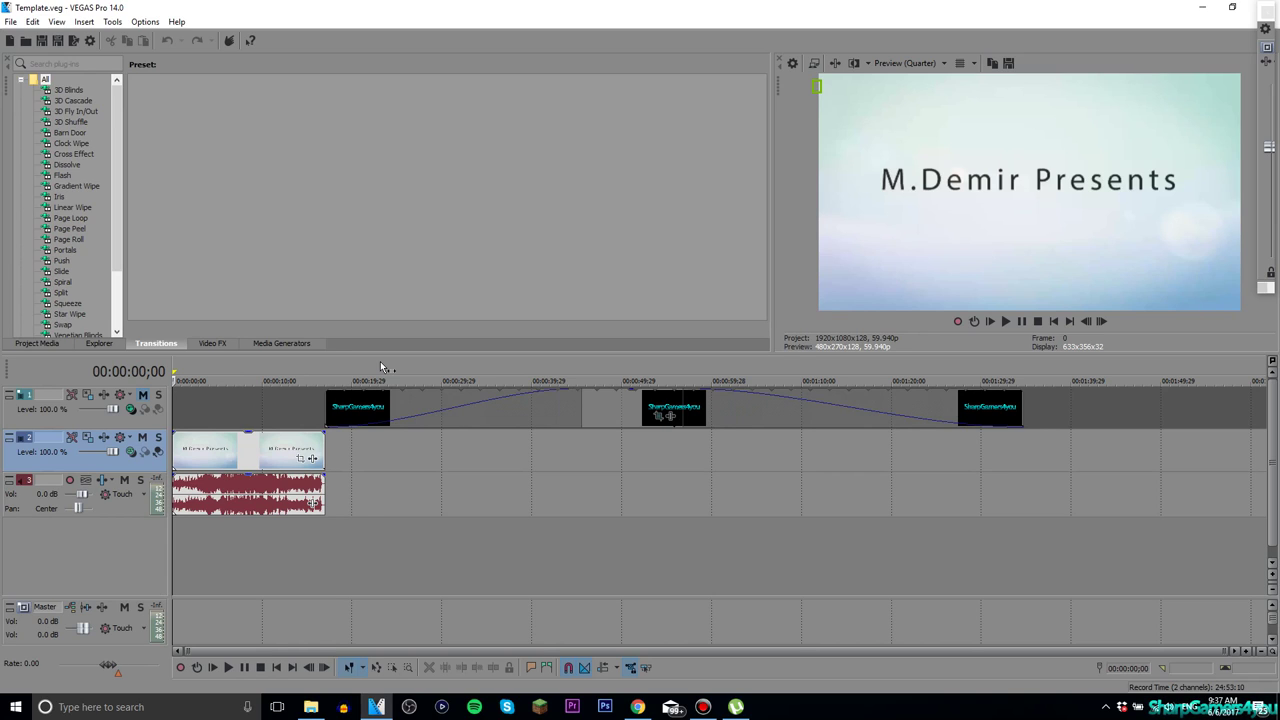
Step: Open the intro clip's Event Pan/Crop settings, close them and place the timeline cursor about 6 seconds into the clip
click(381, 462)
click(337, 467)
click(300, 458)
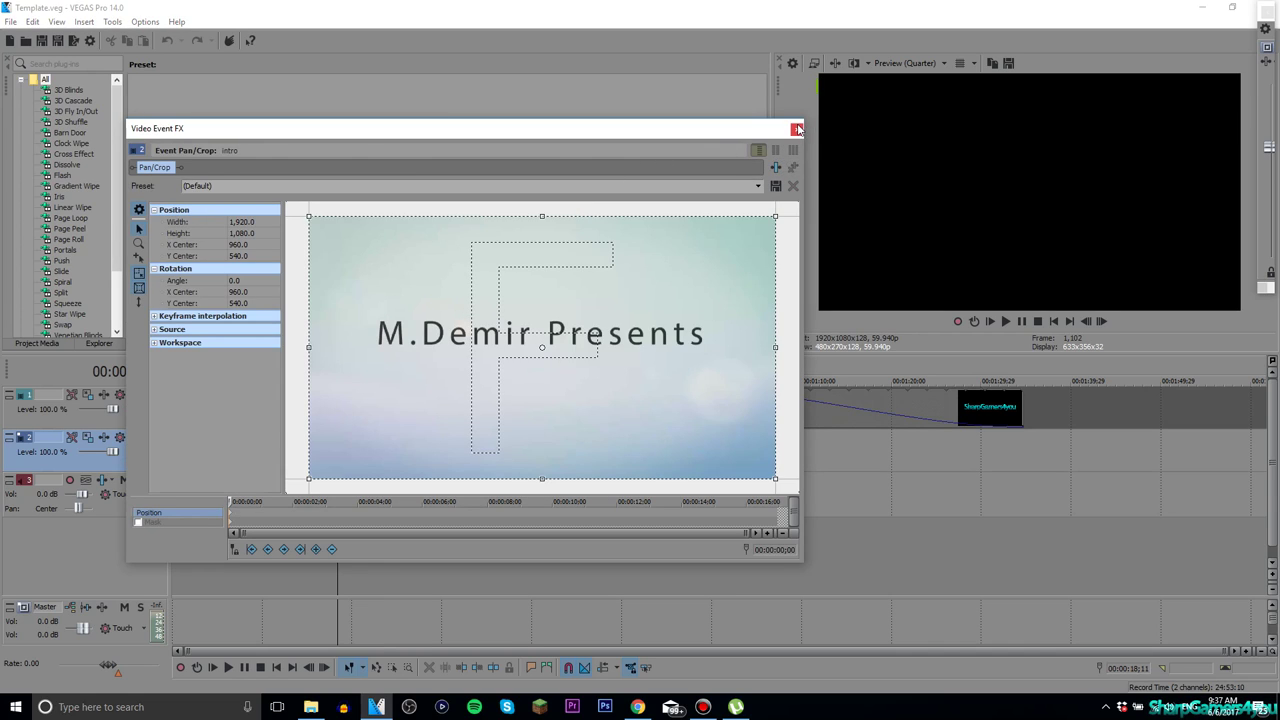
click(796, 129)
click(229, 461)
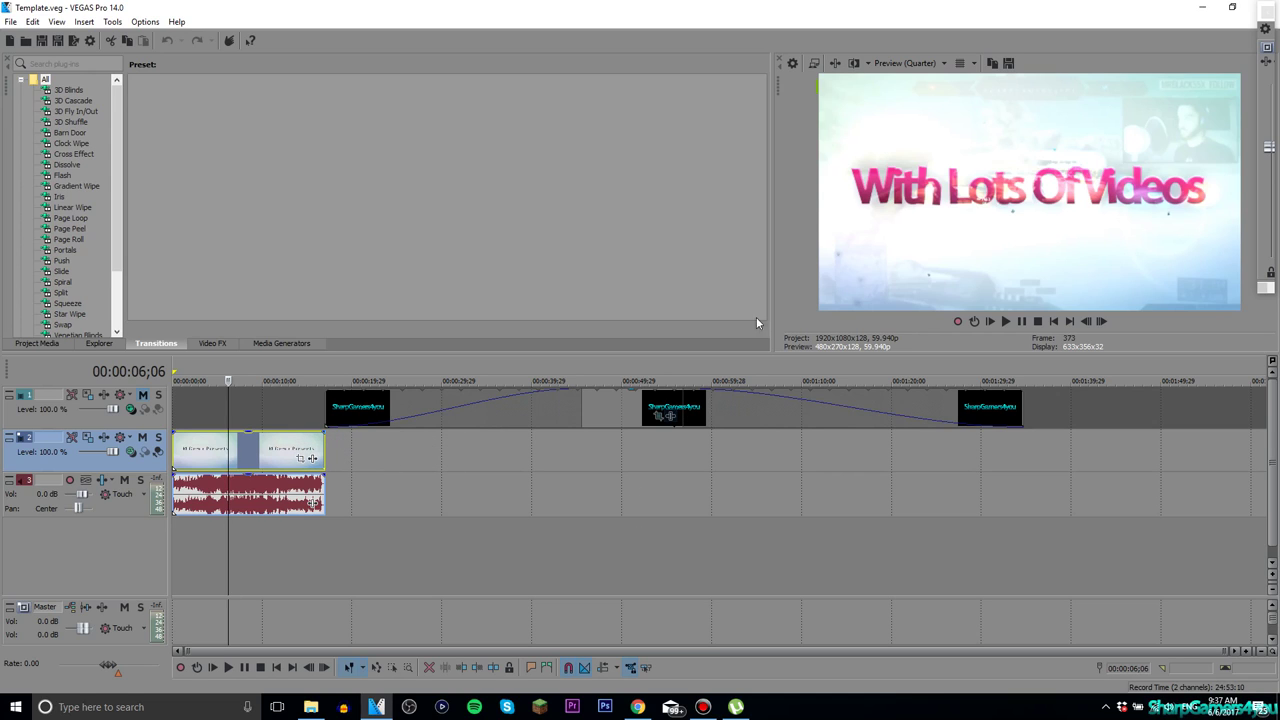
Step: Restore the VEGAS window down, move the floating mixer strip clear and close it, and maximize the window again
double_click(1161, 10)
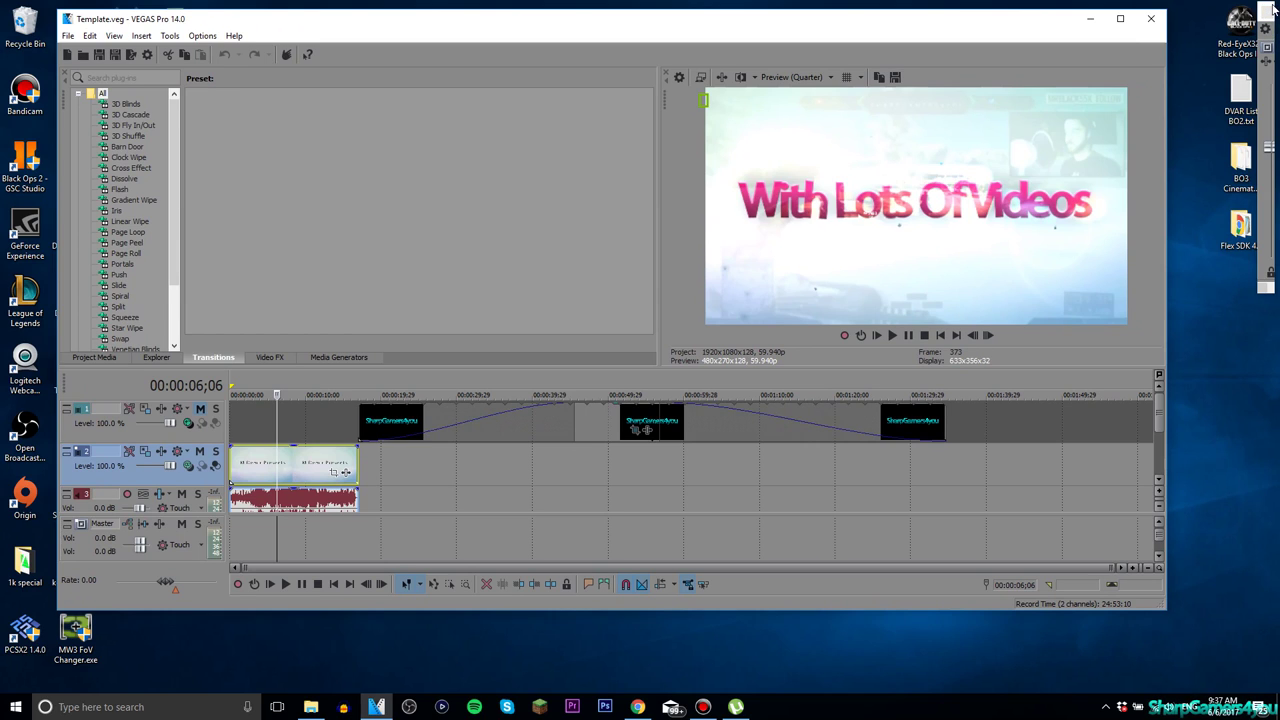
drag(1272, 8, 1191, 40)
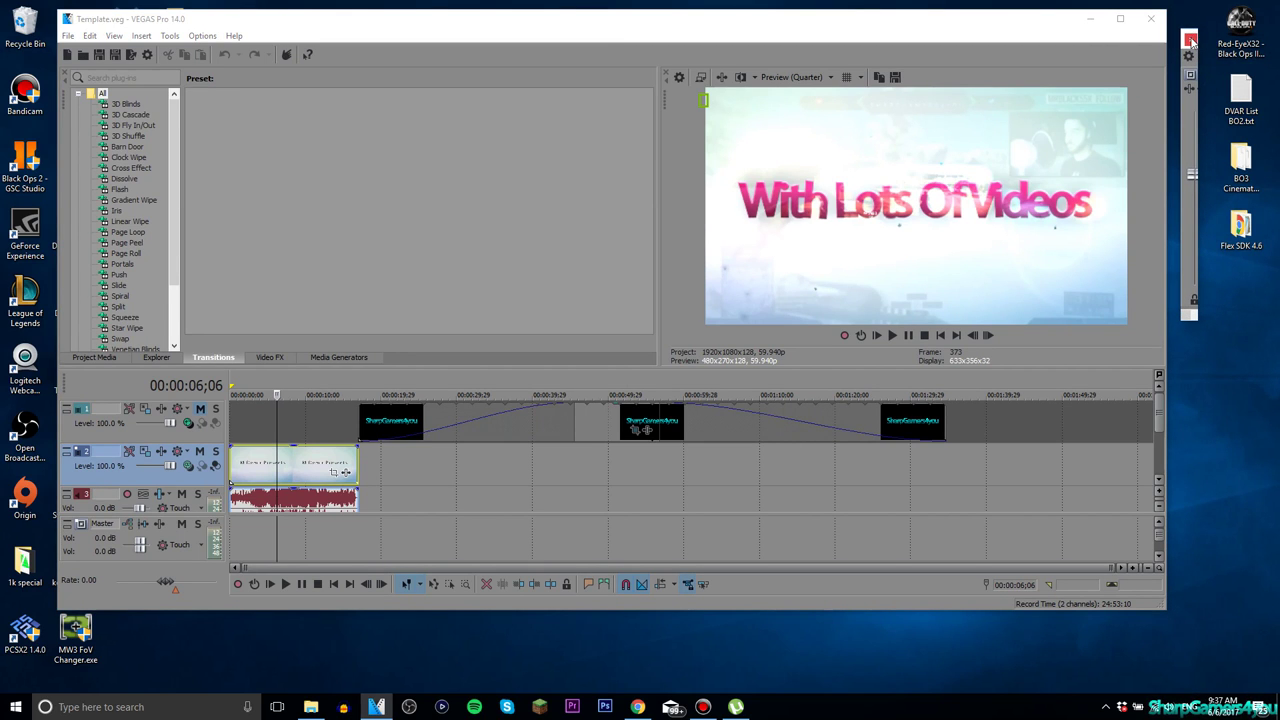
click(1190, 38)
click(1120, 18)
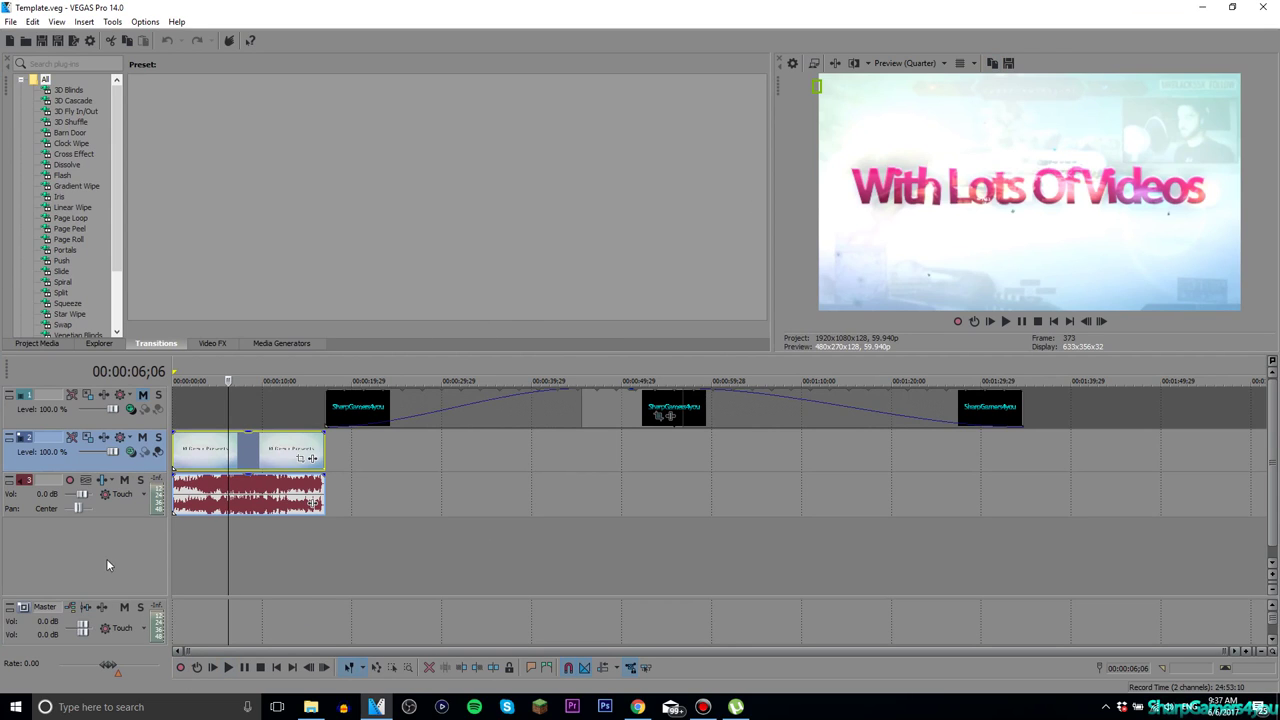
Step: Review the project's video properties, then select the Youtube 1080p 60fps template in Render As and cancel without rendering
click(793, 63)
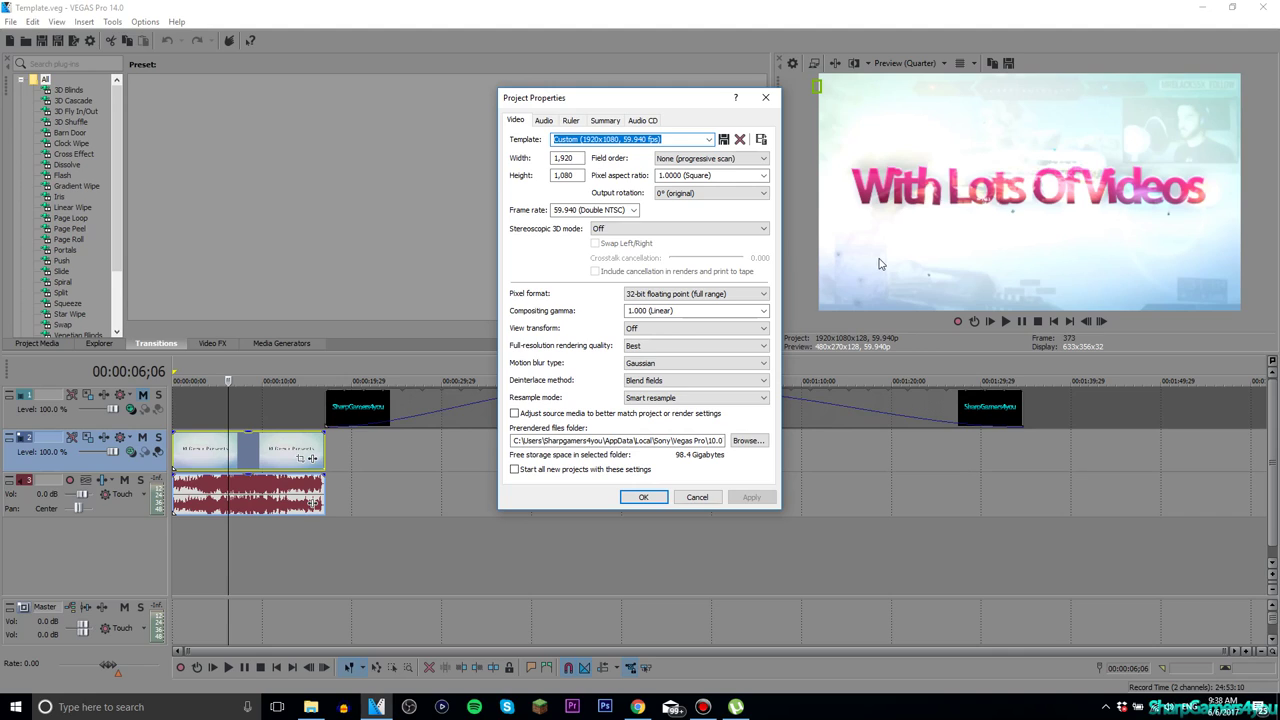
click(643, 498)
click(75, 40)
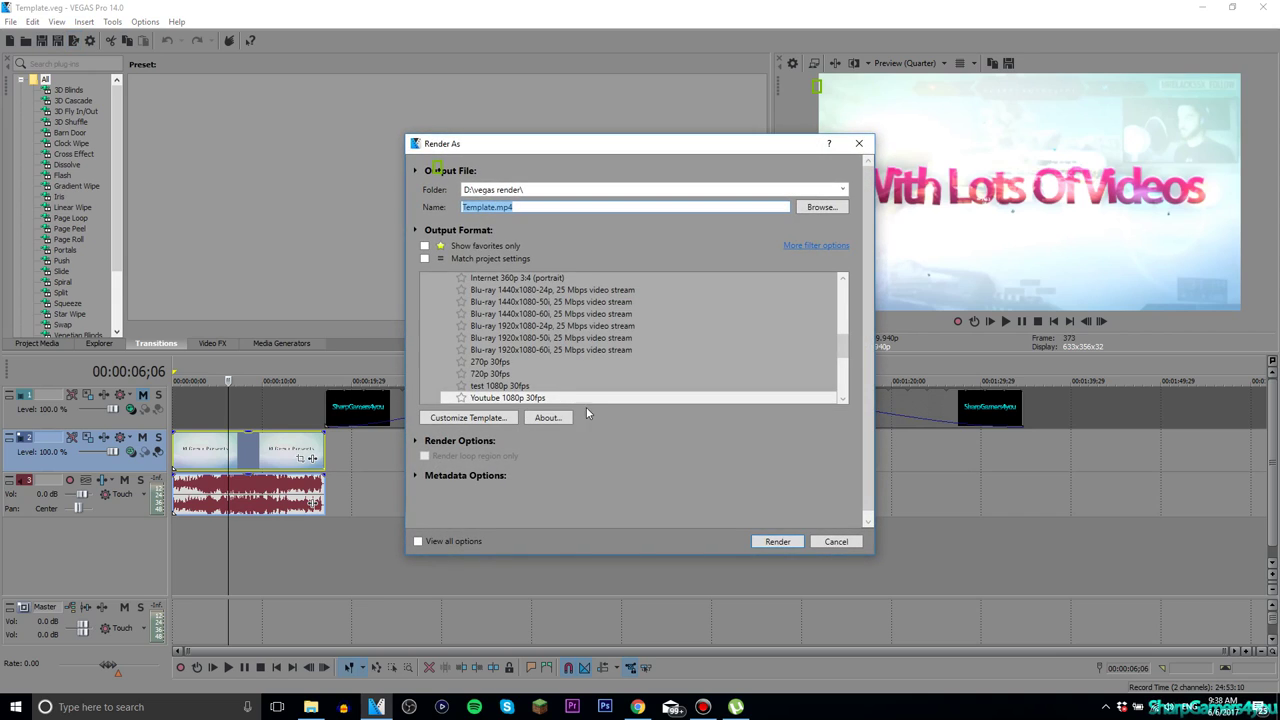
scroll(585, 378, down, 1)
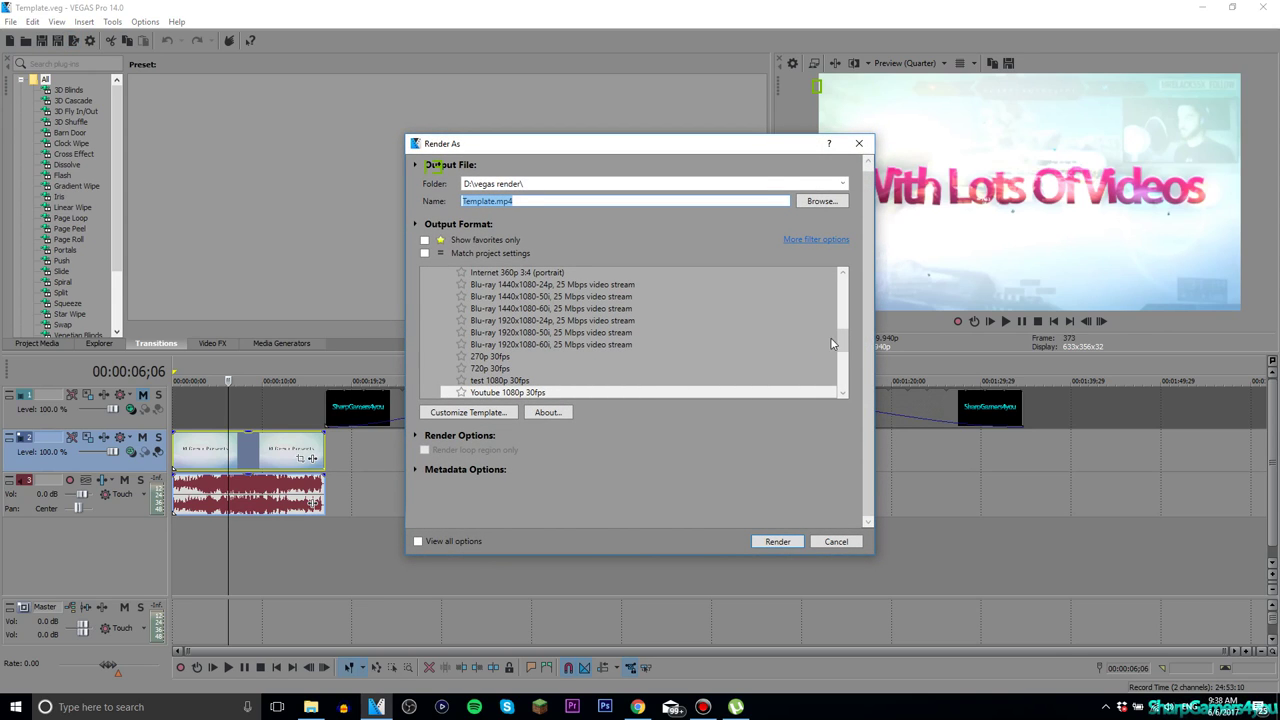
scroll(840, 338, down, 2)
click(498, 360)
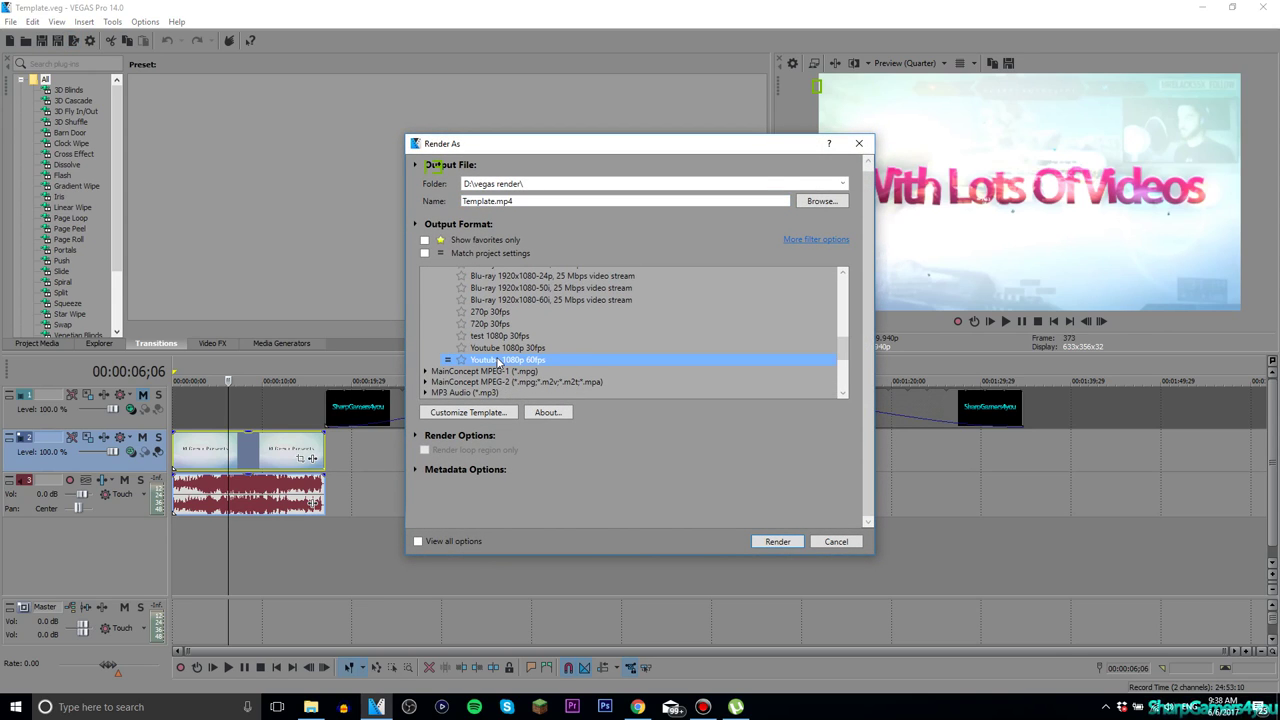
click(821, 545)
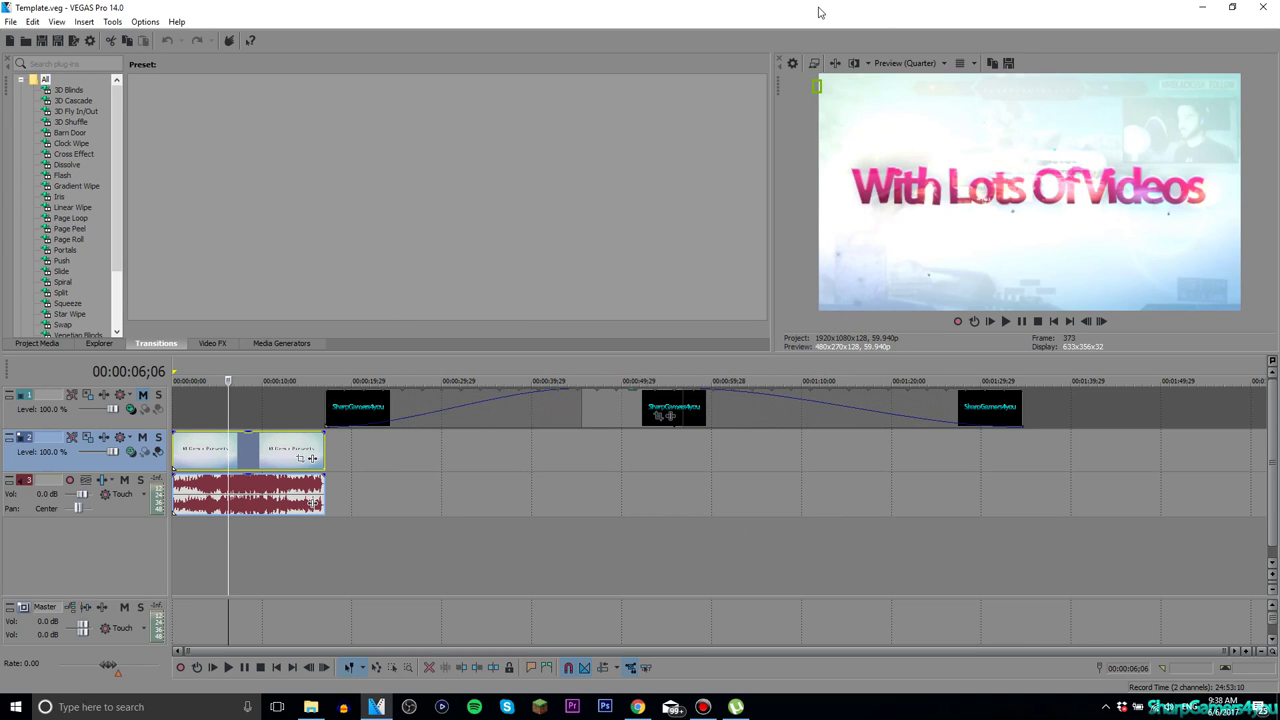
Step: Set the video preview quality to Best (Full)
click(908, 64)
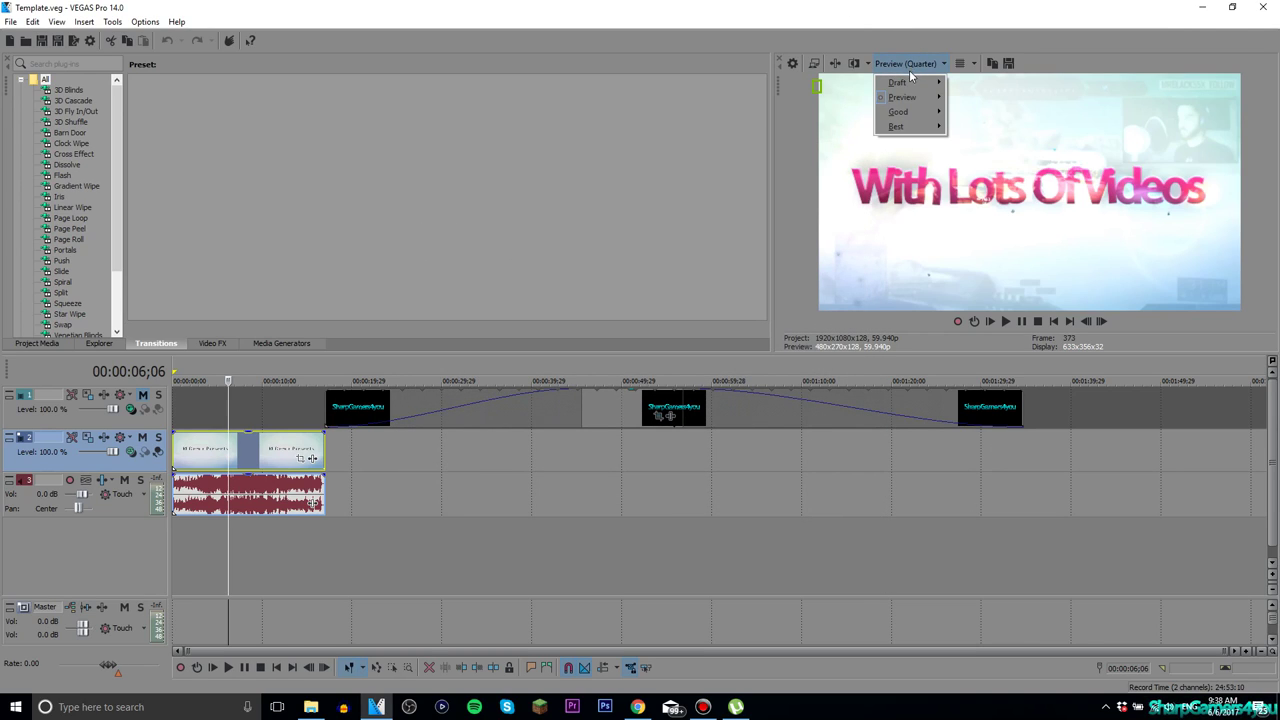
mouse_move(904, 128)
click(962, 142)
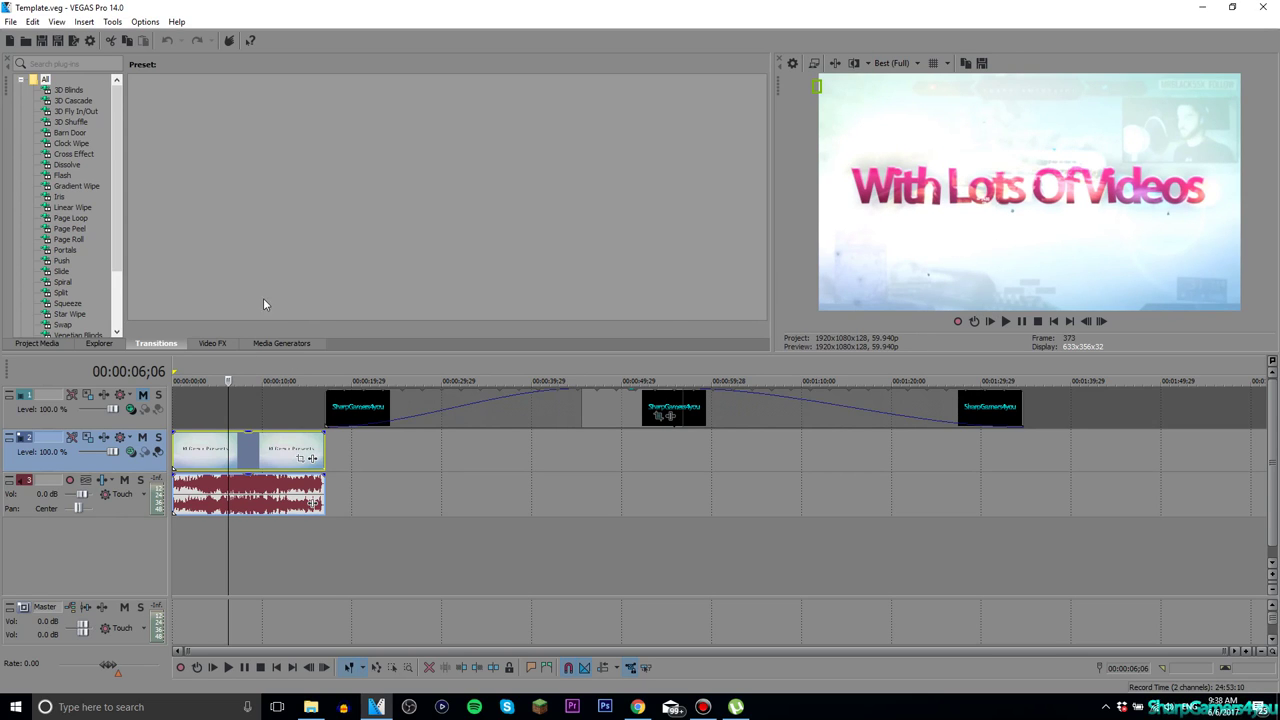
Step: Mute the intro's audio track and play the project from the start
click(251, 498)
click(125, 481)
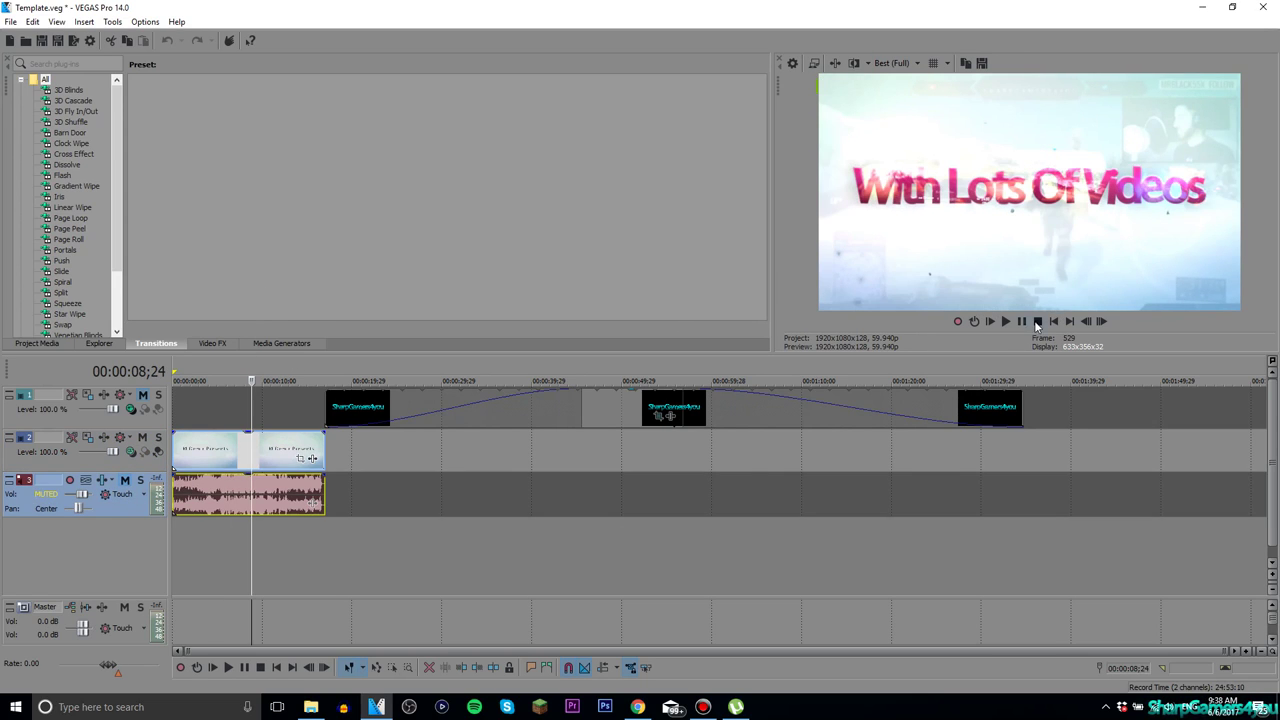
click(989, 321)
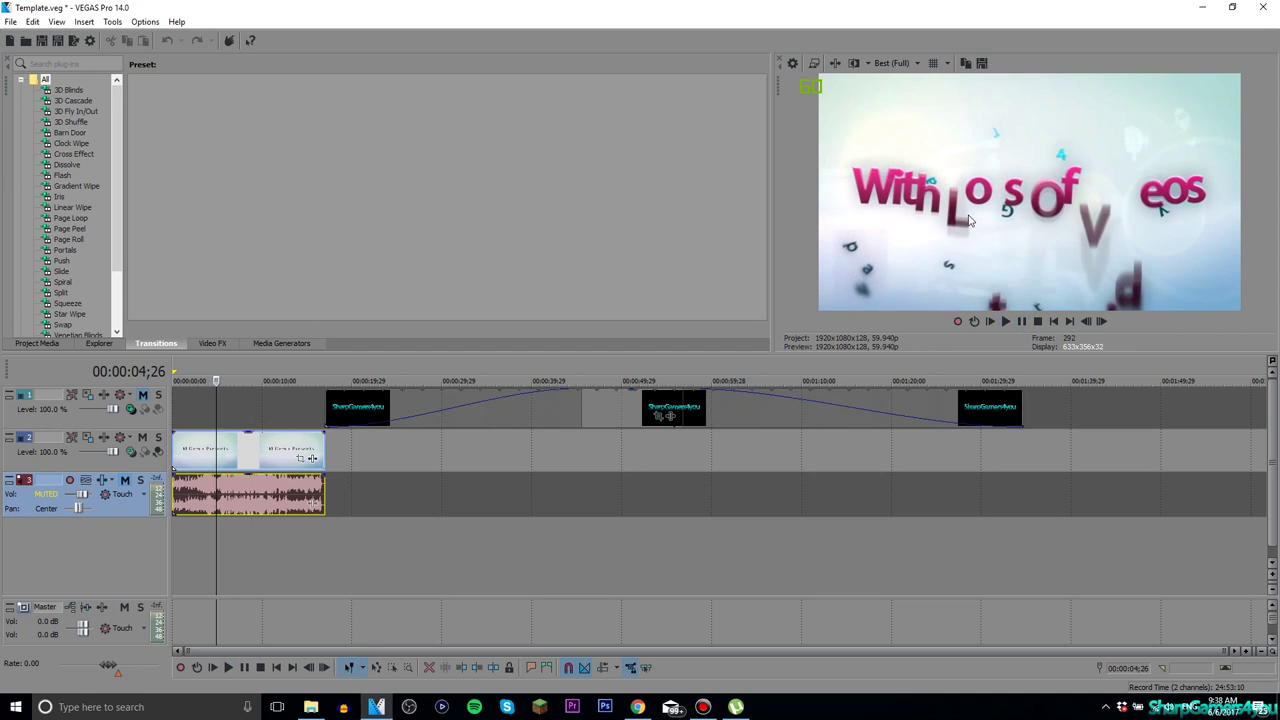
Step: Lower the video preview quality to Preview (Quarter), play the project from the start and pause it after about 2 seconds
click(893, 63)
mouse_move(911, 100)
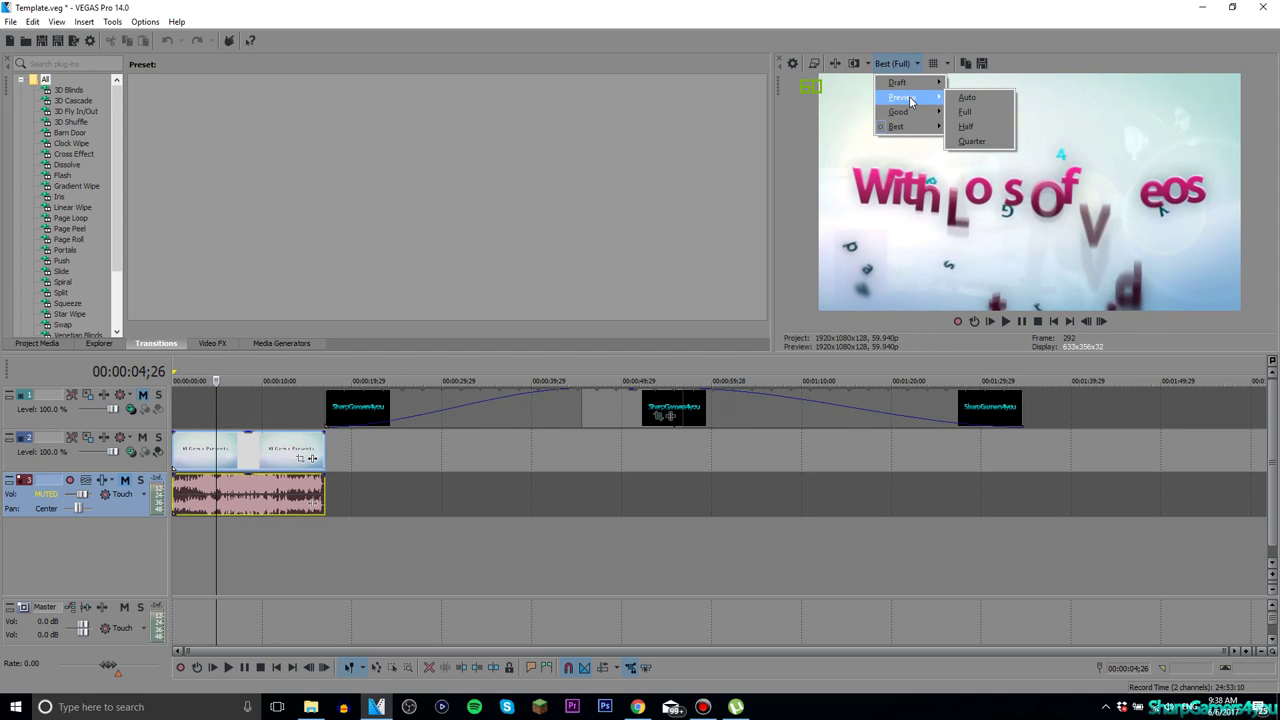
click(965, 126)
click(898, 65)
mouse_move(912, 97)
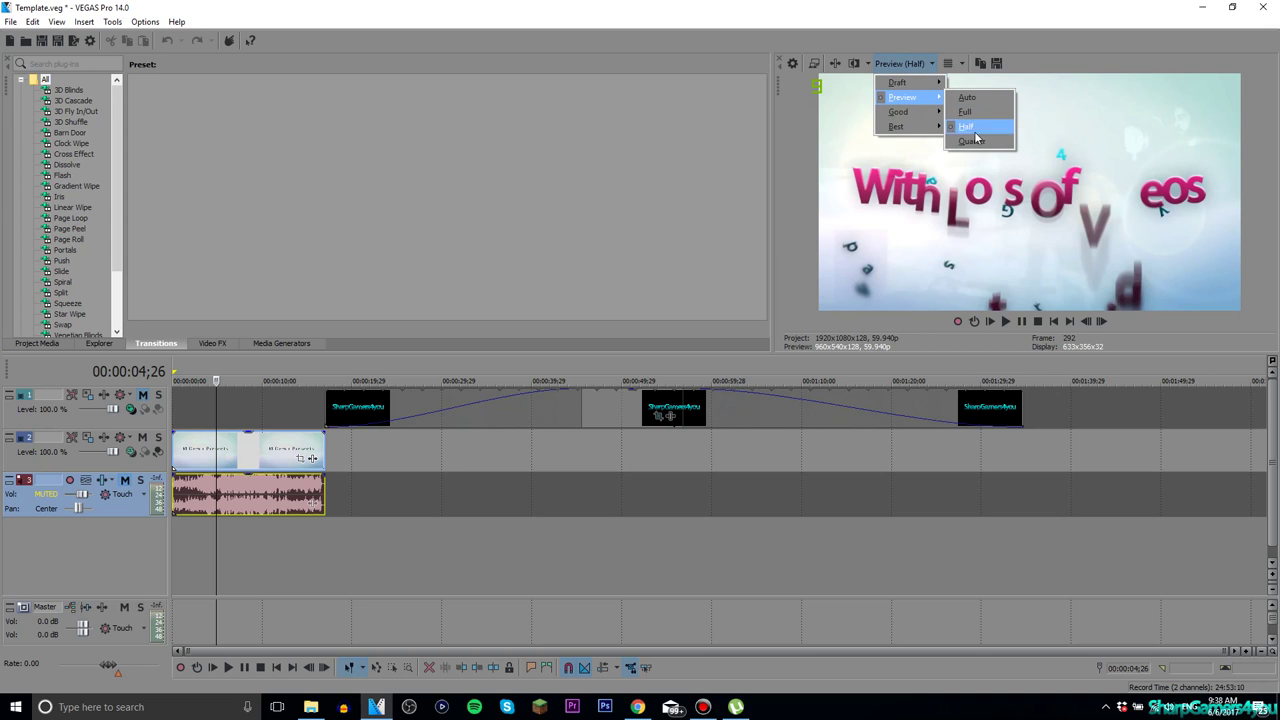
click(958, 140)
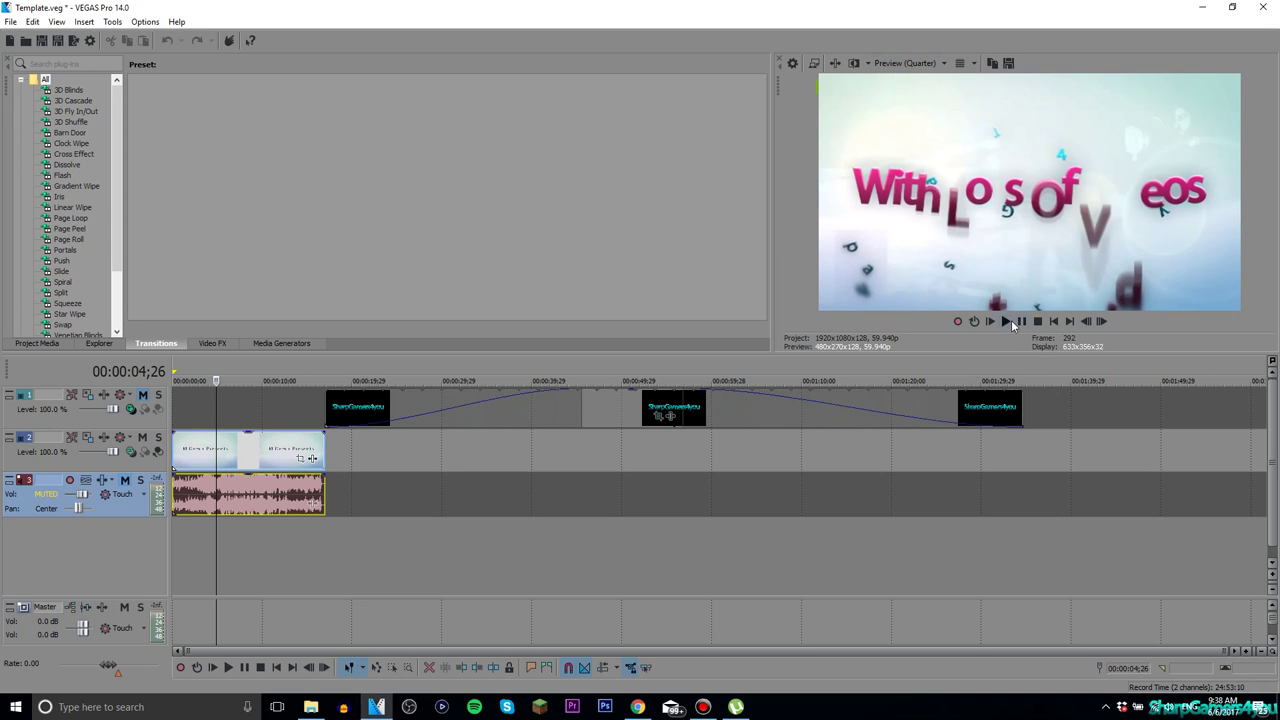
click(992, 321)
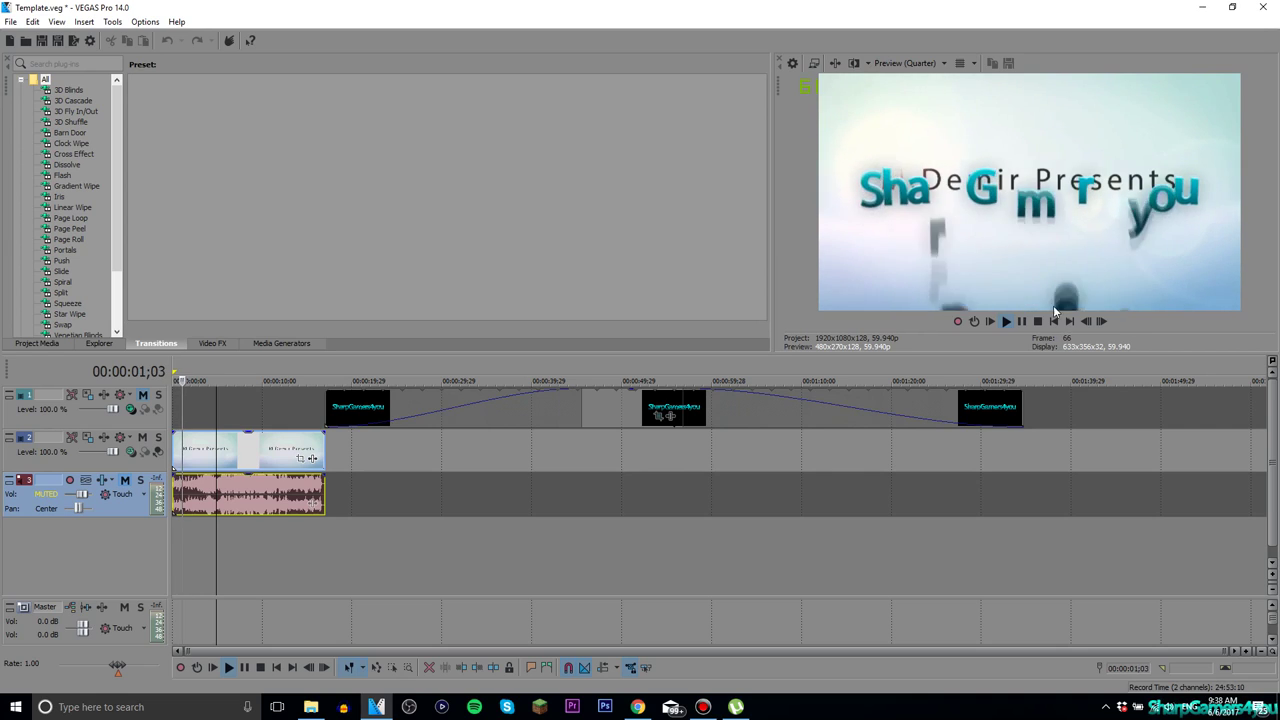
click(1021, 321)
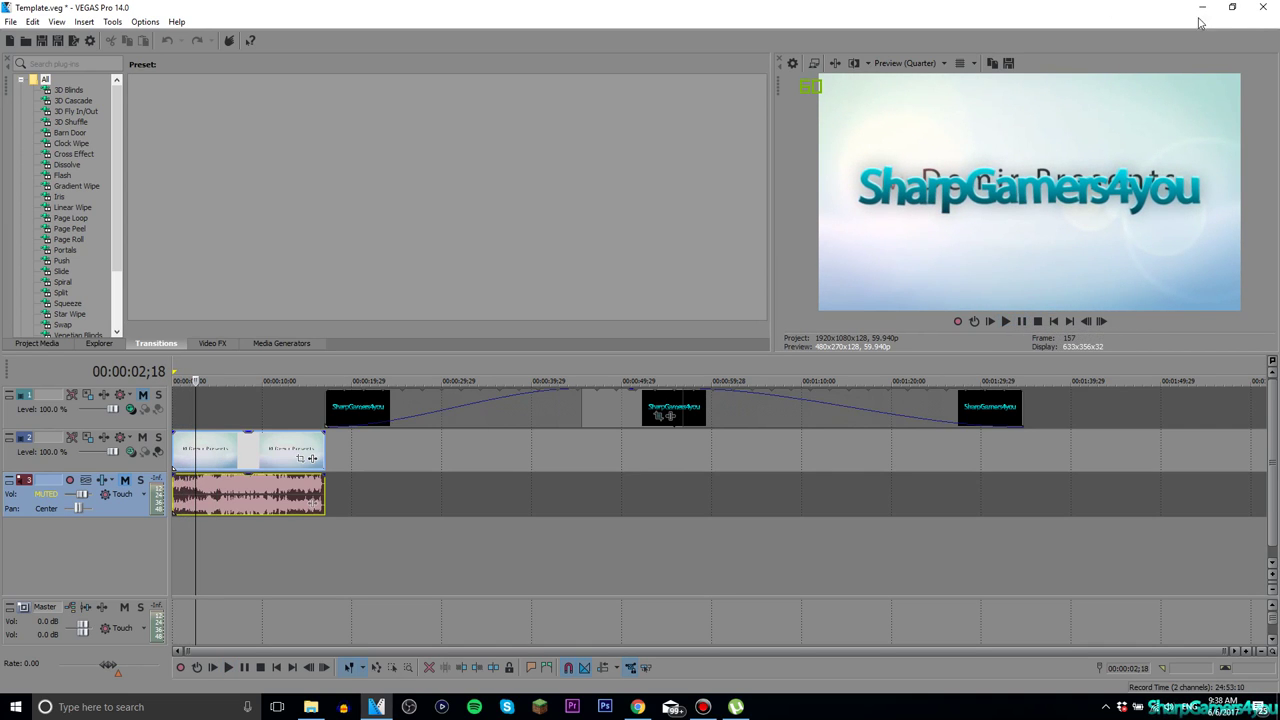
Step: Close VEGAS Pro 14.0 without saving the changes to Template.veg
click(1260, 7)
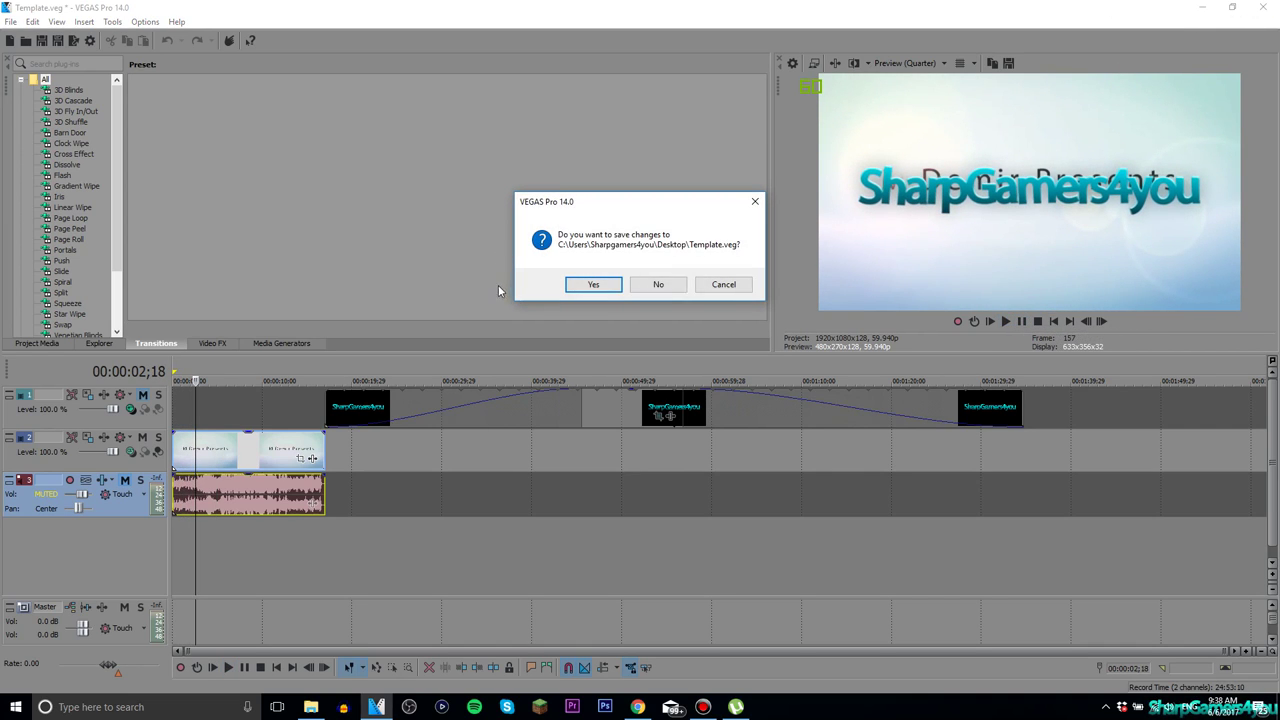
click(674, 286)
drag(375, 360, 72, 28)
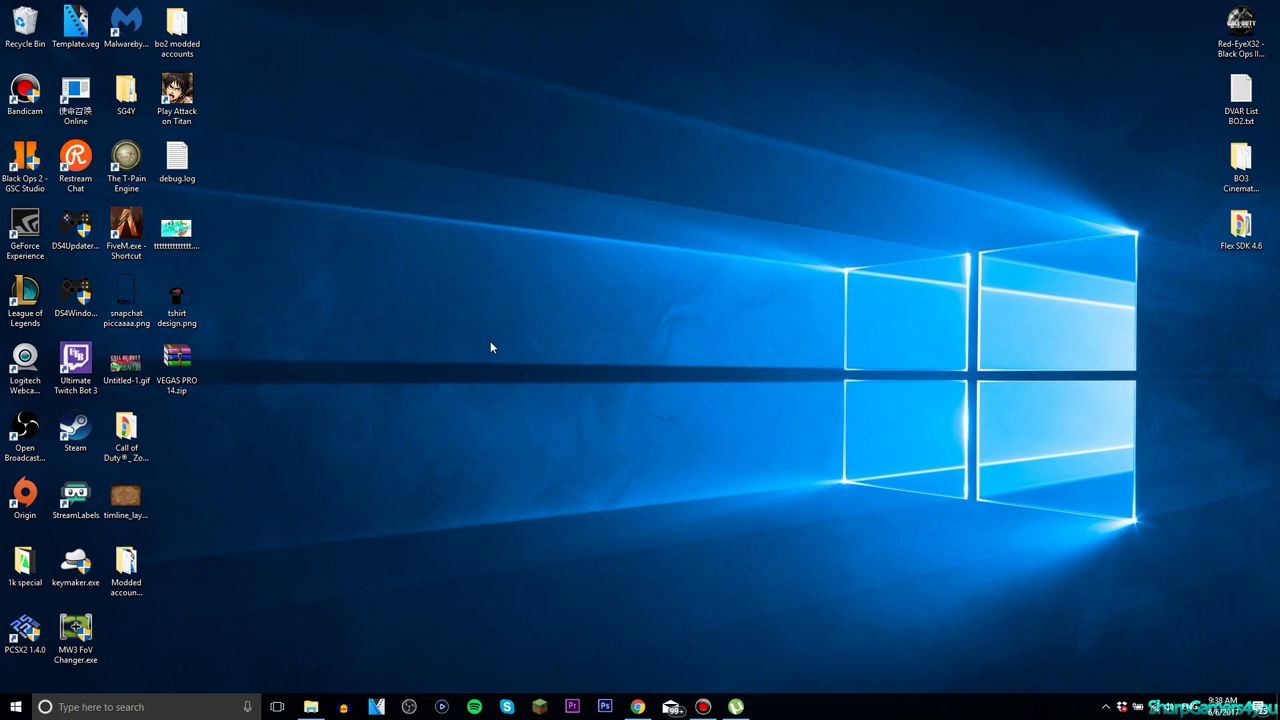
Step: Switch to µTorrent to view the torrent list and close its window
click(736, 706)
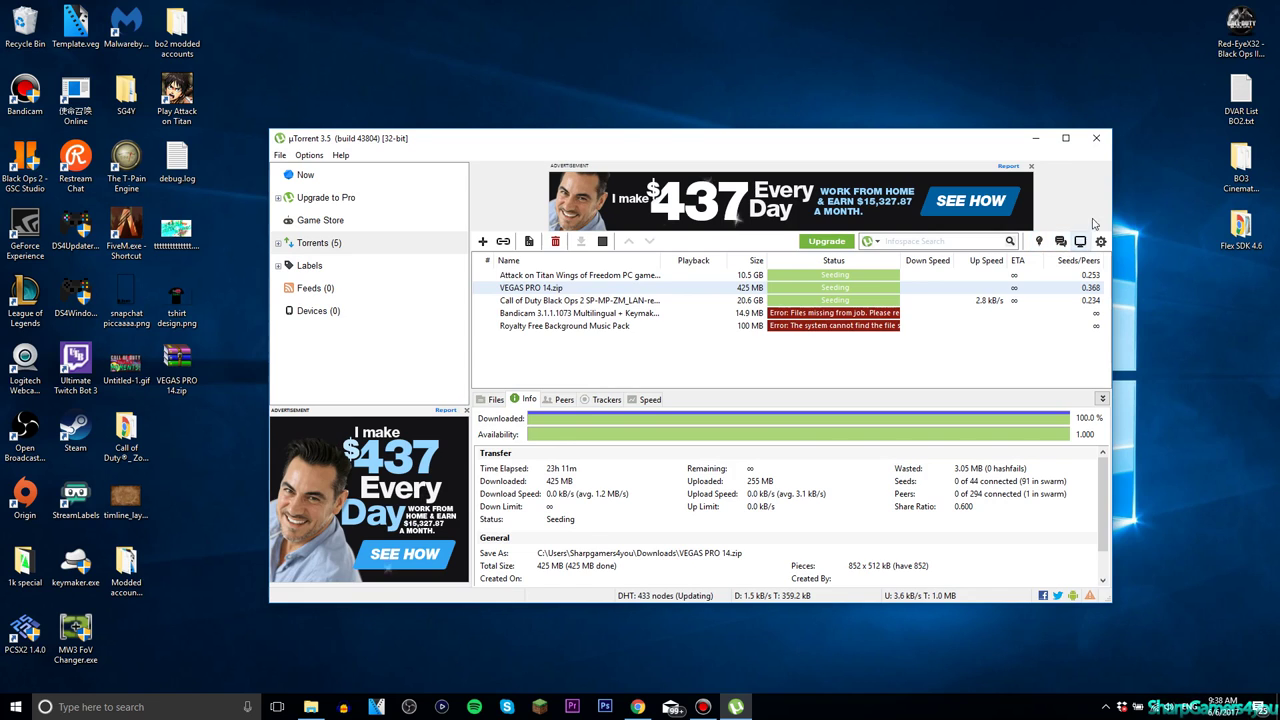
click(1097, 139)
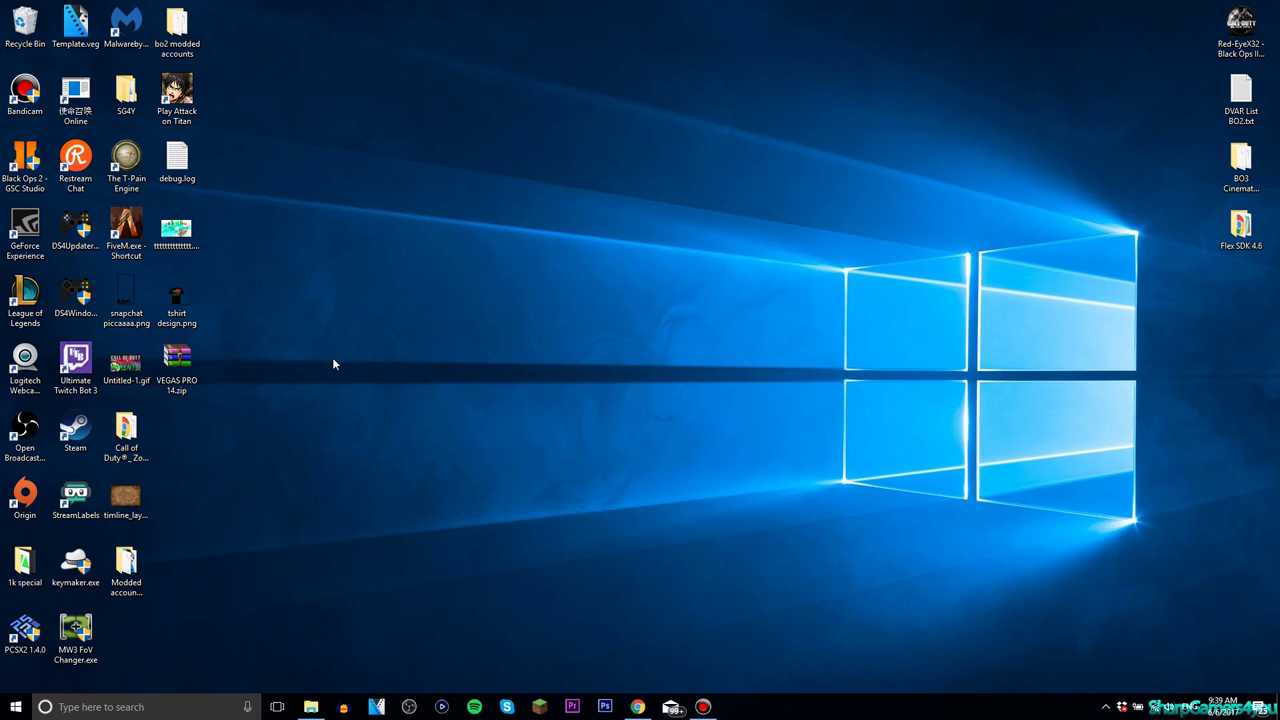
drag(438, 453, 110, 12)
click(464, 319)
Step: View tshirt design.png from the desktop in Photos twice, closing the viewer each time
double_click(176, 296)
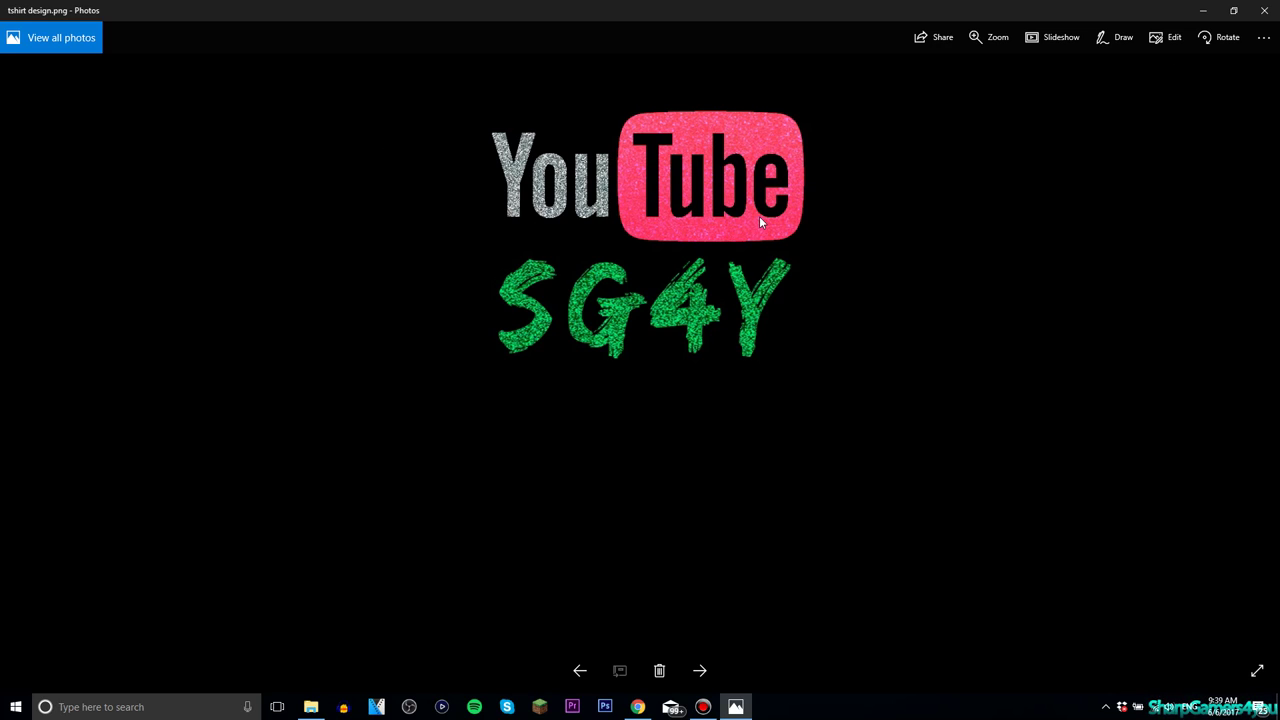
click(1263, 10)
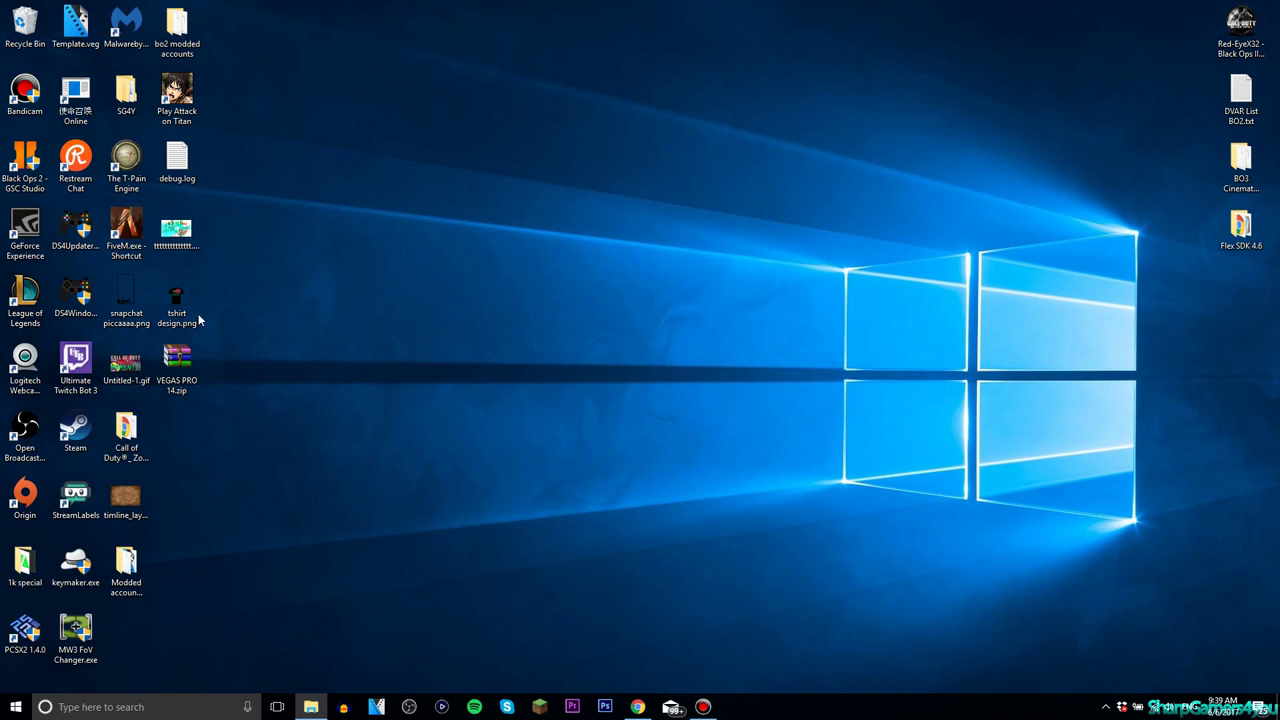
double_click(178, 300)
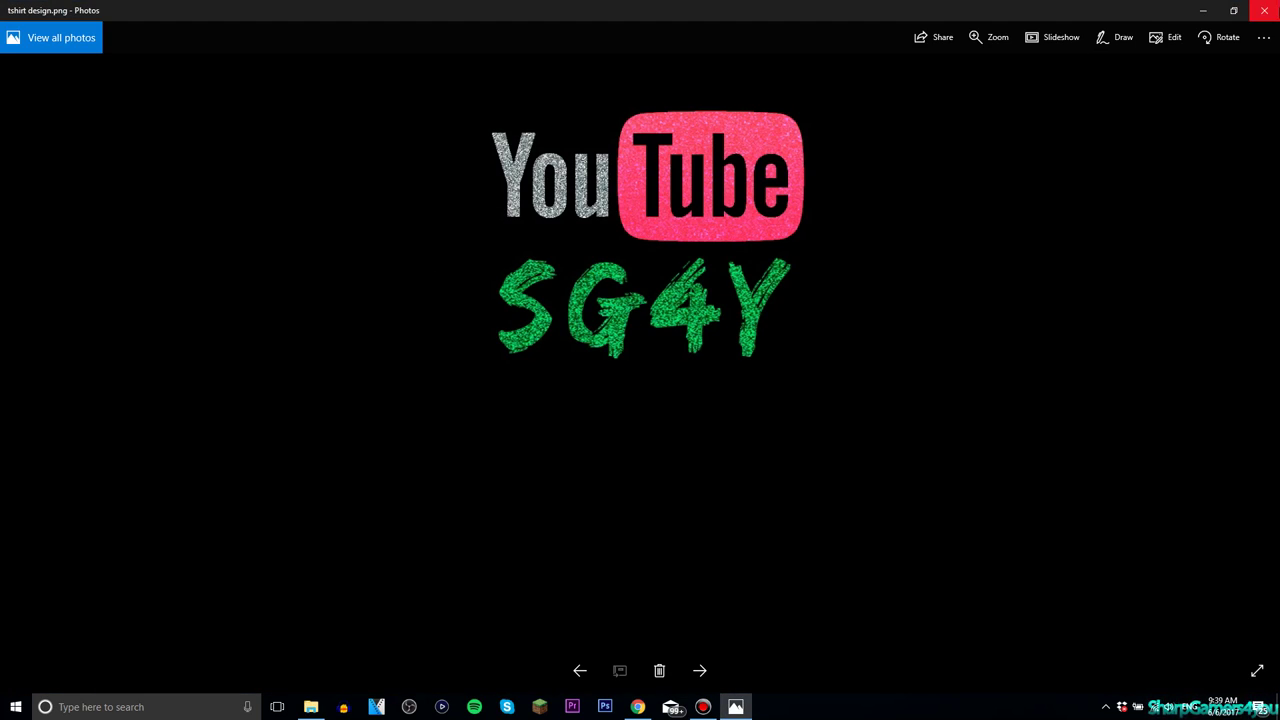
click(1276, 14)
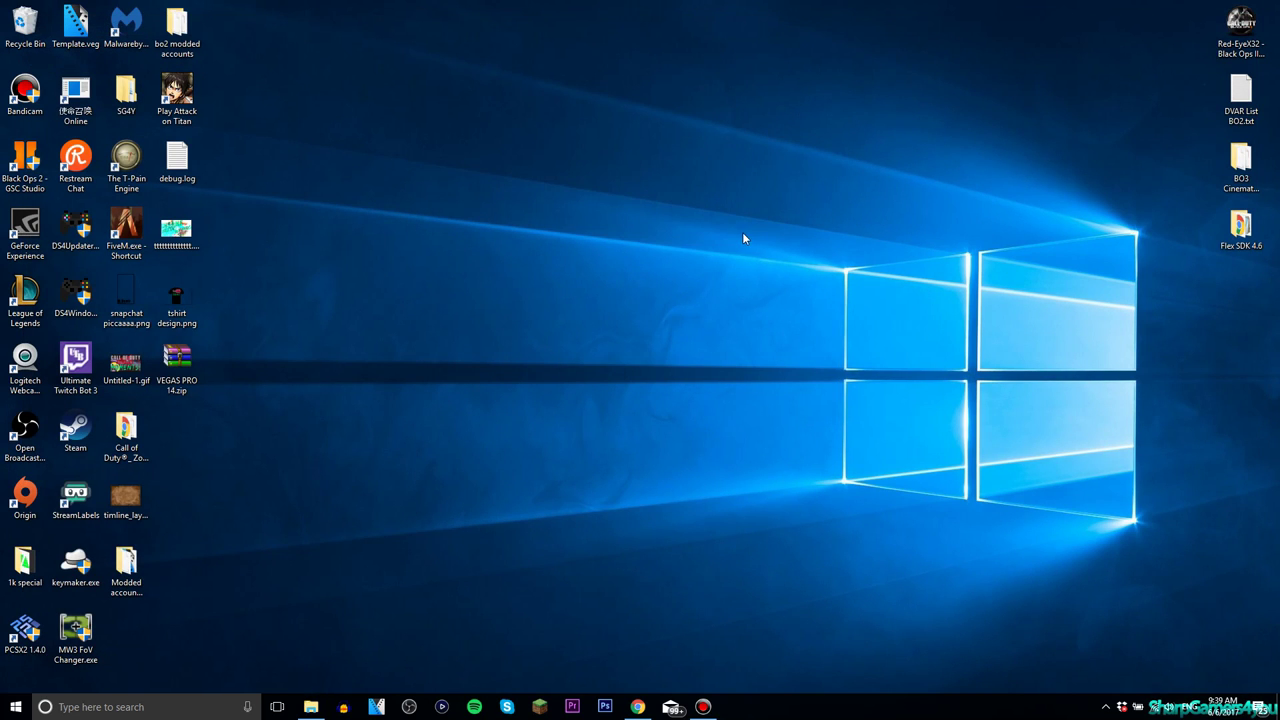
Step: Move VEGAS PRO 14.zip from the desktop to the Recycle Bin
drag(180, 368, 25, 25)
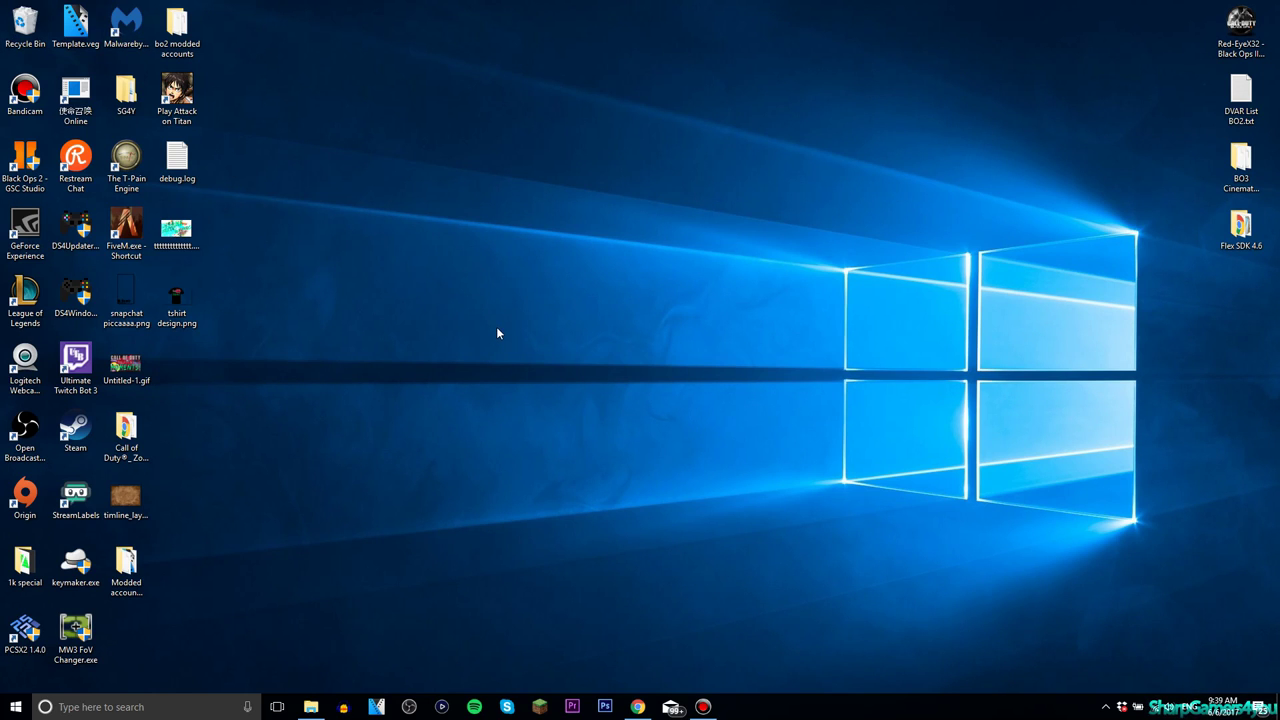